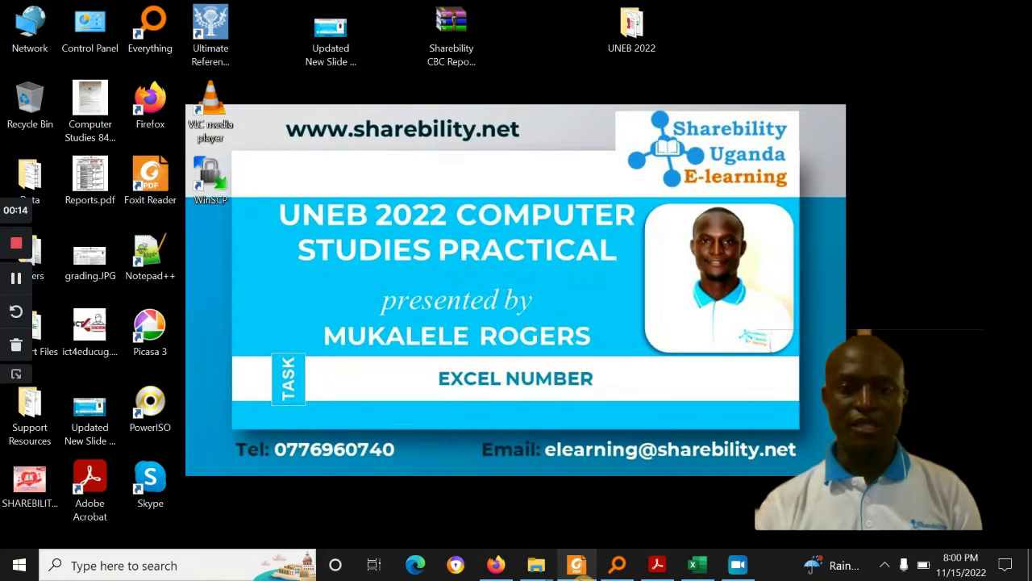
# - Bring the Computer Studies 840-1 UNEB 2022 exam paper to the front in Foxit Reader
pyautogui.click(576, 565)
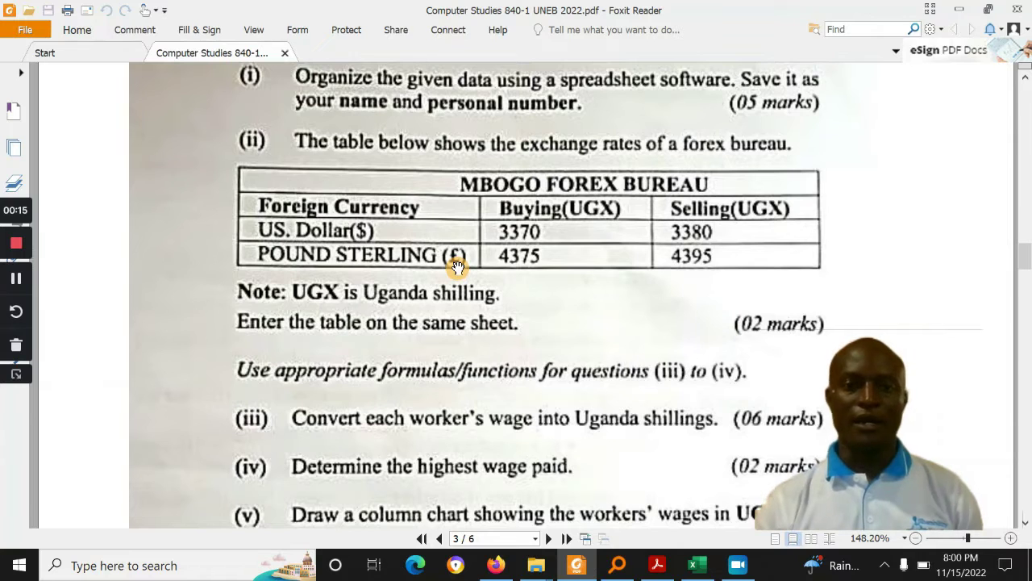
# - Read the exam from page 1 down to question 1(b)'s wages data and forex table on page 3
pyautogui.press('Home')
pyautogui.scroll(-5, 457, 268)
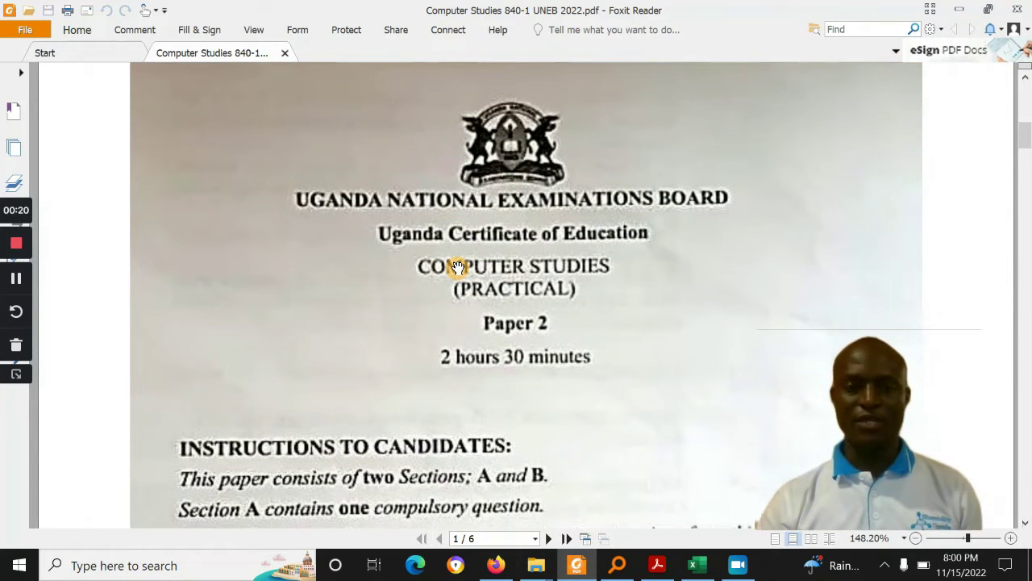
pyautogui.scroll(-10, 457, 268)
pyautogui.scroll(-10, 457, 268)
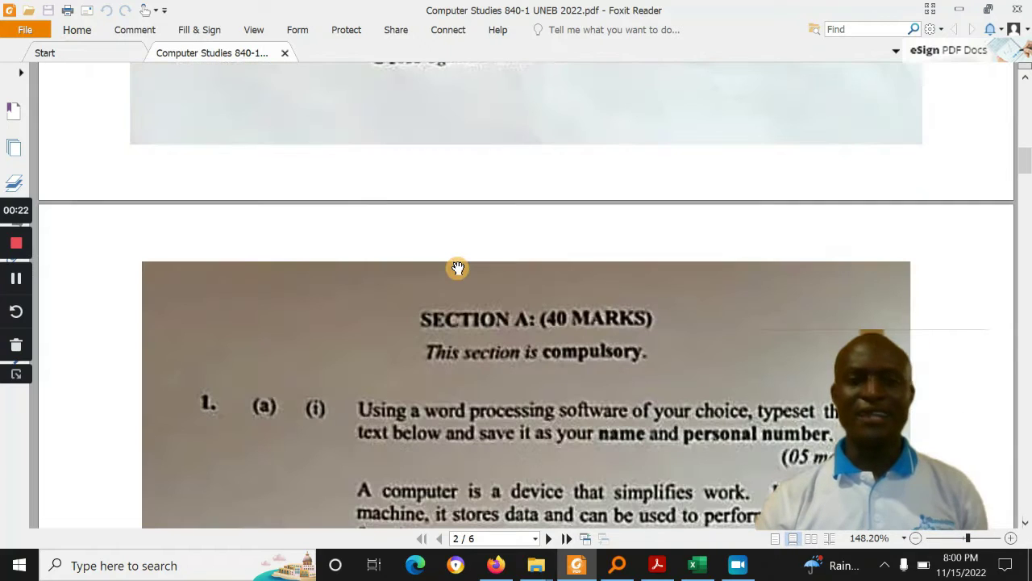
pyautogui.scroll(-10, 457, 268)
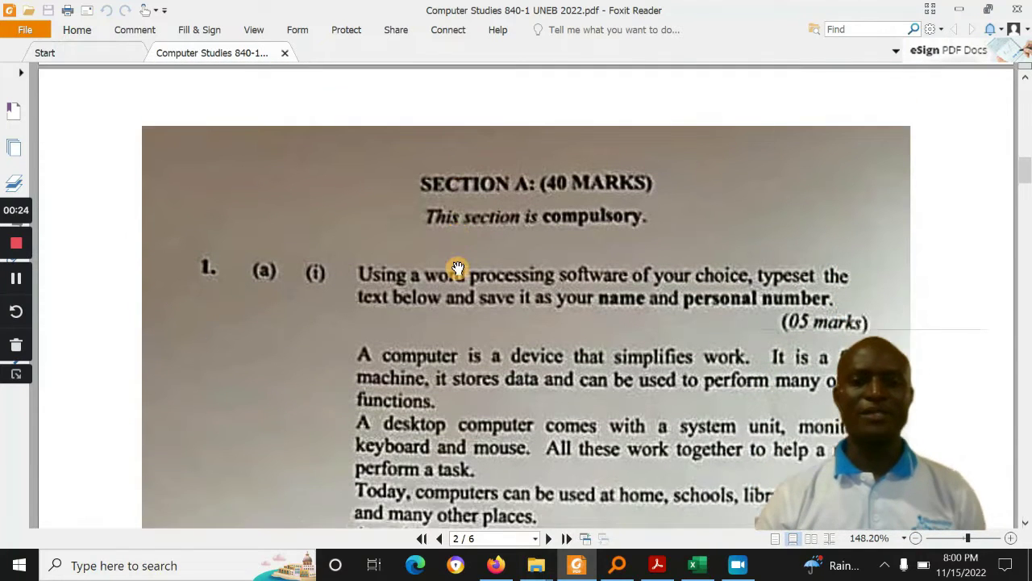
pyautogui.scroll(-12, 457, 267)
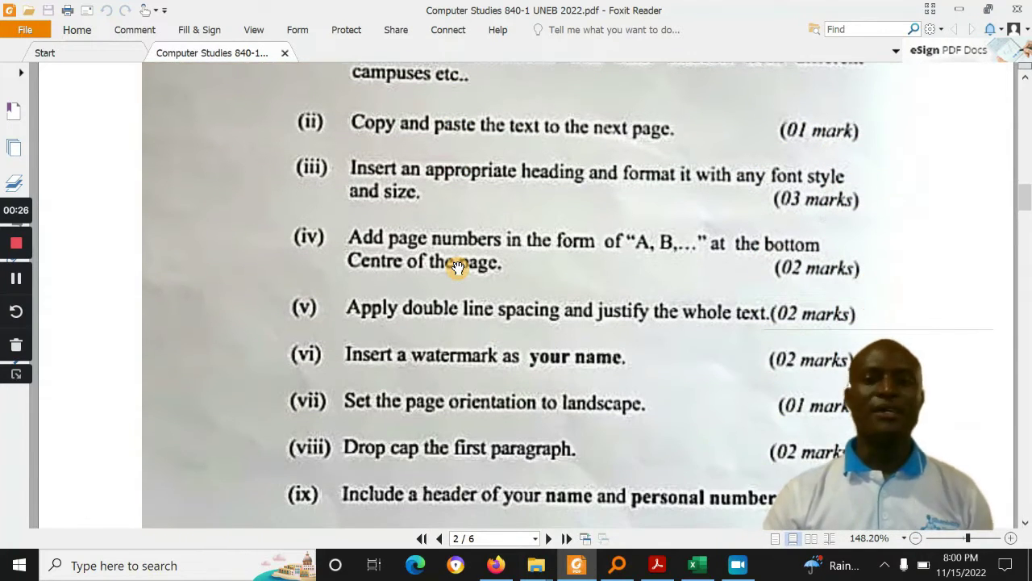
pyautogui.scroll(-5, 457, 268)
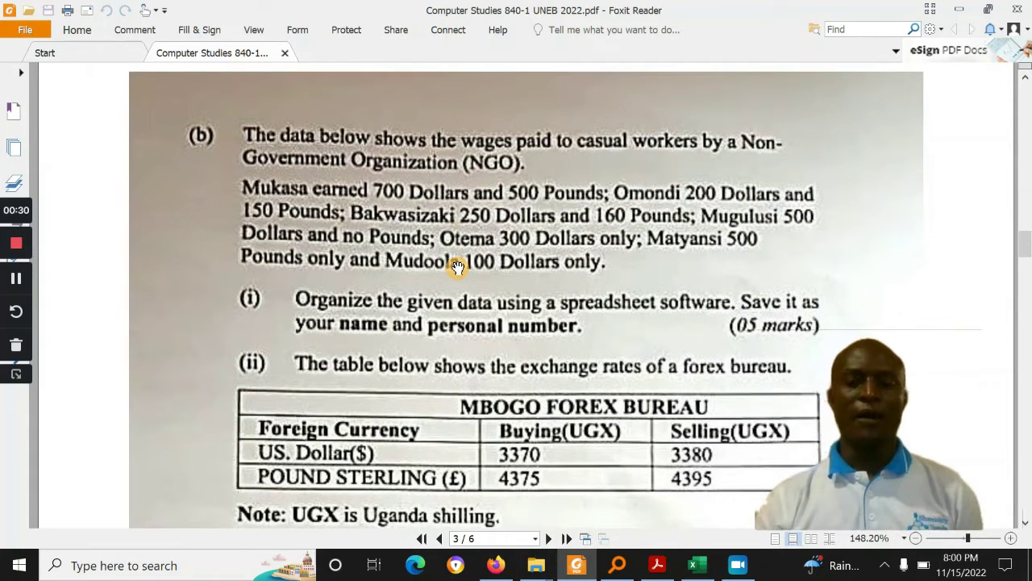
pyautogui.scroll(-1, 457, 268)
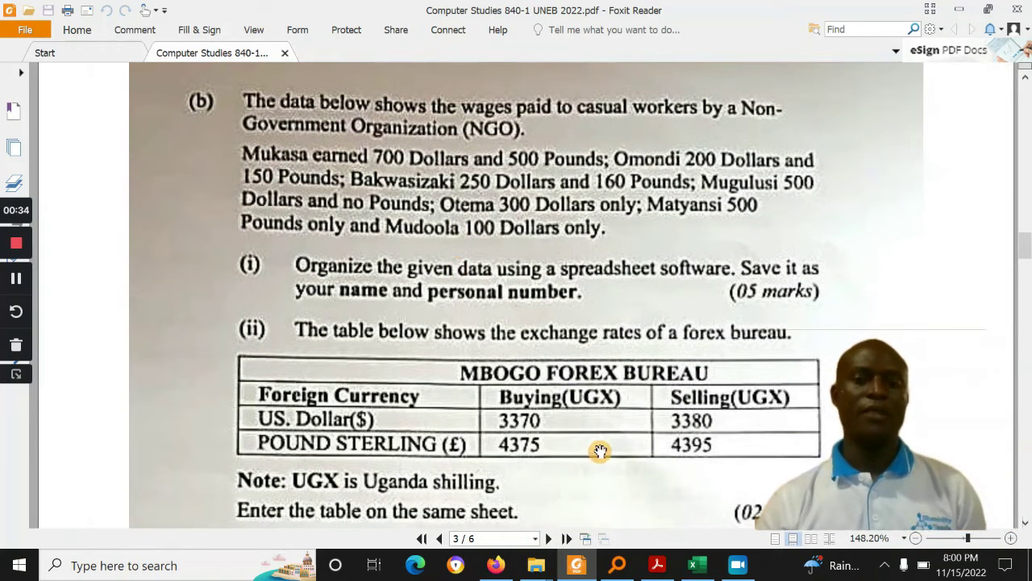
pyautogui.click(536, 566)
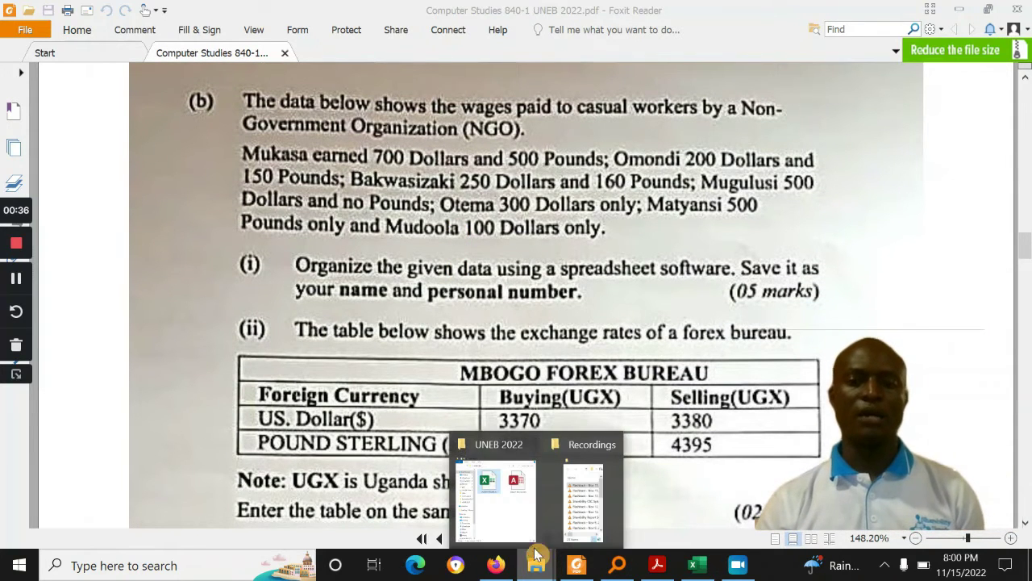
pyautogui.click(520, 523)
pyautogui.click(905, 151)
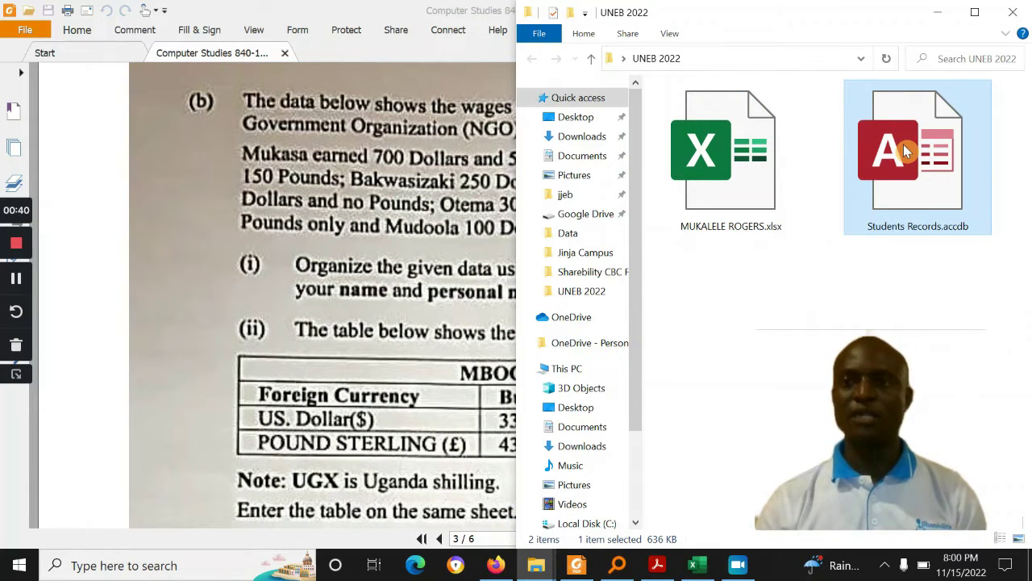
pyautogui.click(1011, 13)
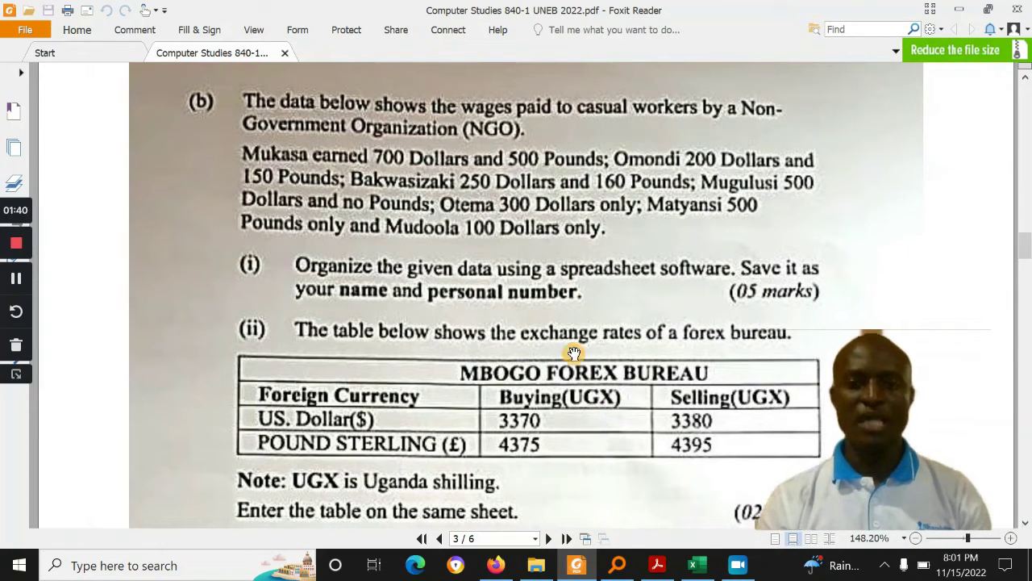
# - Scroll page 3 to read tasks (iii)–(vi): UGX conversion, highest wage, column chart, saving
pyautogui.moveTo(593, 397); pyautogui.dragTo(595, 364)
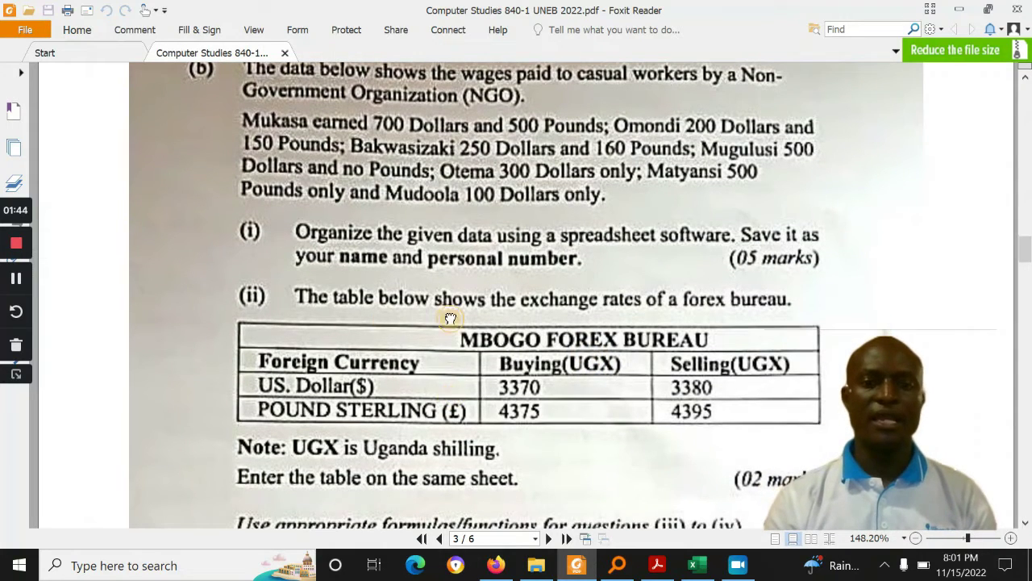
pyautogui.scroll(-3, 450, 317)
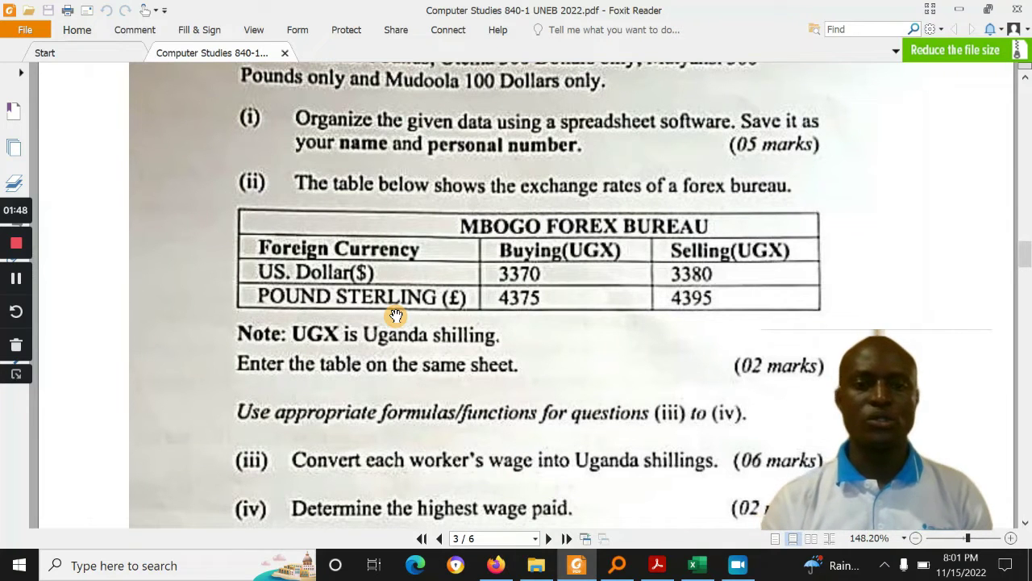
pyautogui.scroll(-2, 394, 306)
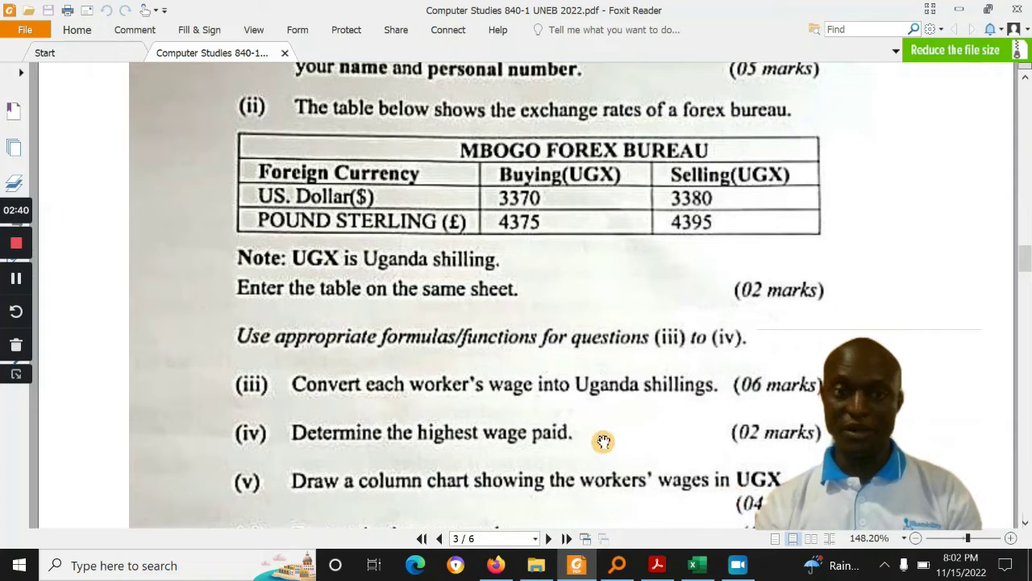
pyautogui.scroll(-1, 533, 344)
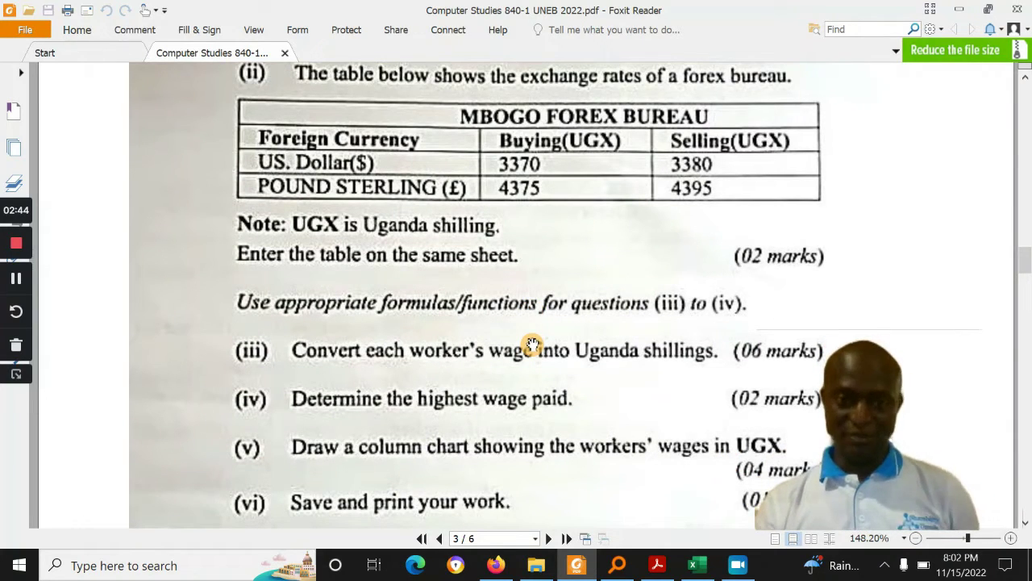
pyautogui.scroll(-1, 533, 344)
pyautogui.scroll(-1, 533, 343)
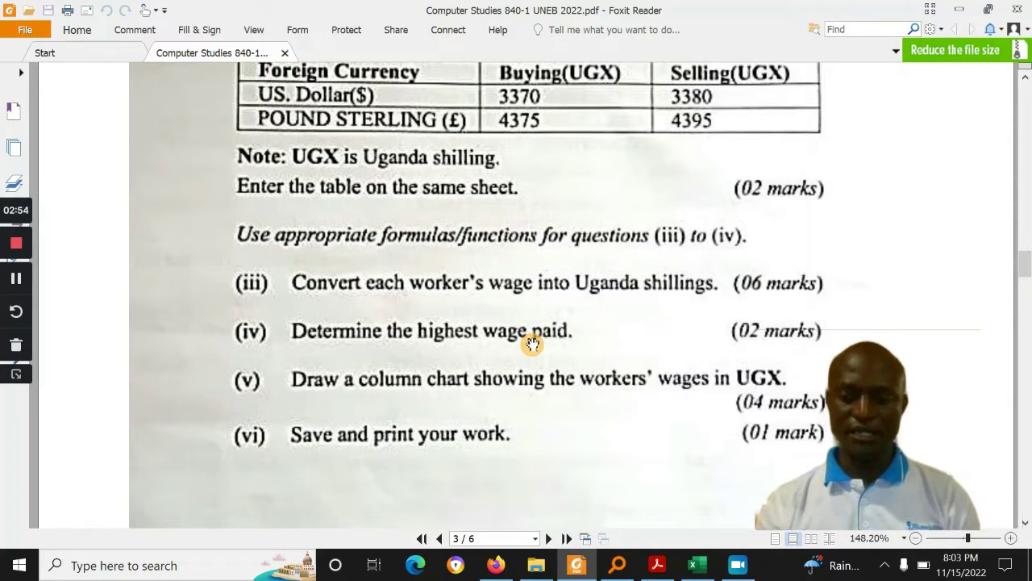
pyautogui.scroll(2, 532, 343)
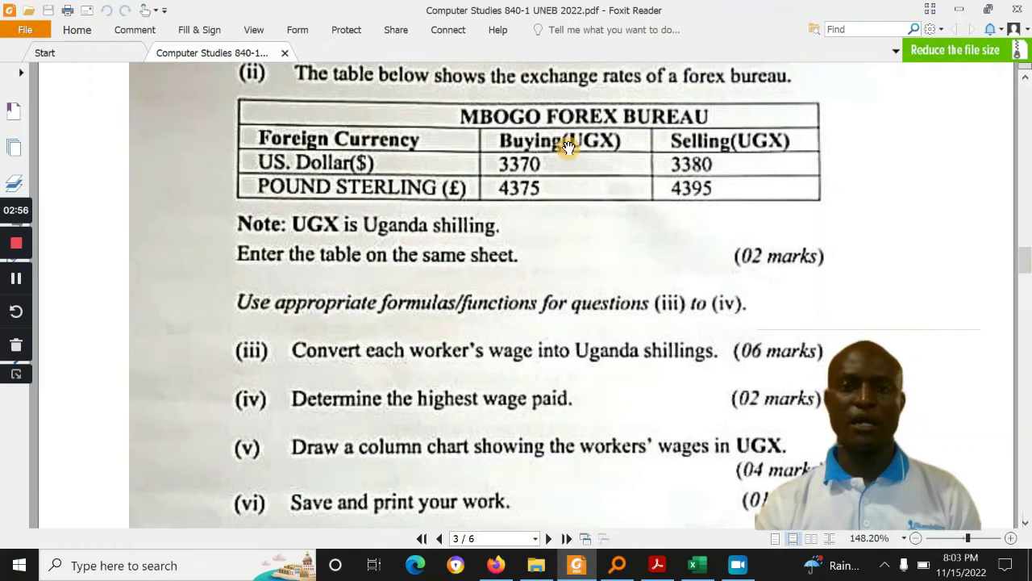
# - Switch to the Excel wages workbook and select the worker names and dollar amounts in columns A and B
pyautogui.click(700, 563)
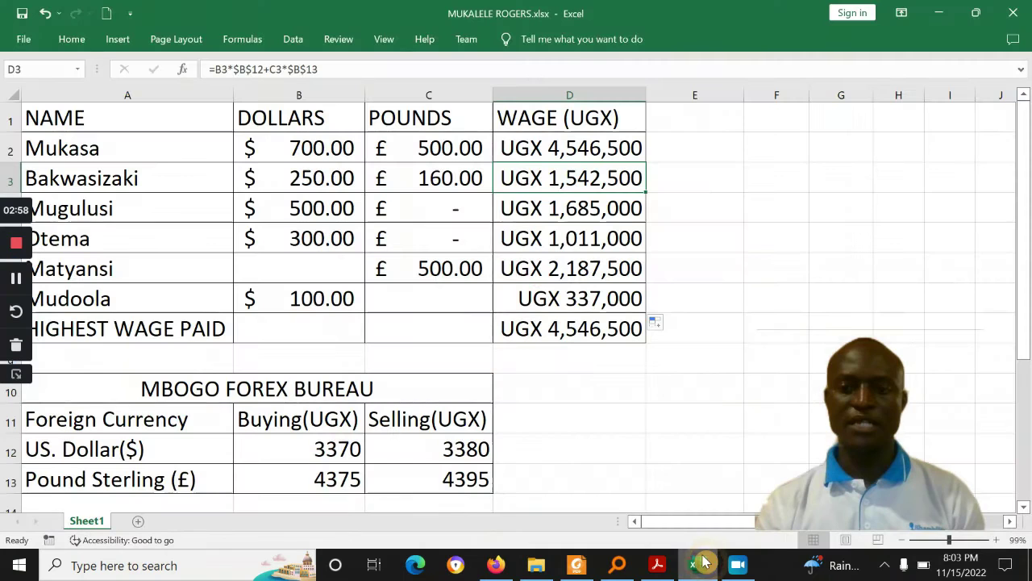
pyautogui.click(227, 179)
pyautogui.click(95, 125)
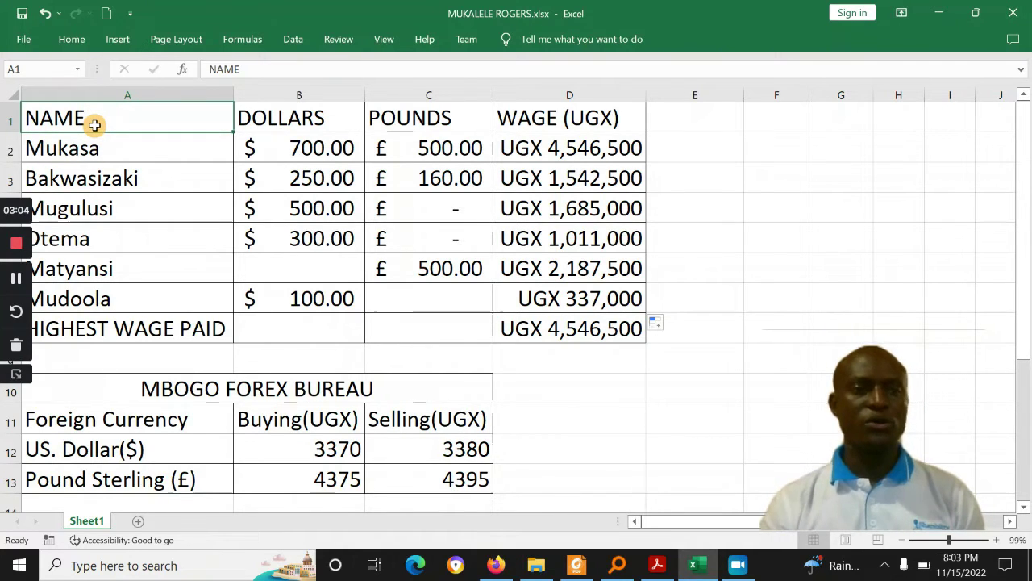
pyautogui.moveTo(94, 125); pyautogui.dragTo(102, 135)
pyautogui.click(102, 136)
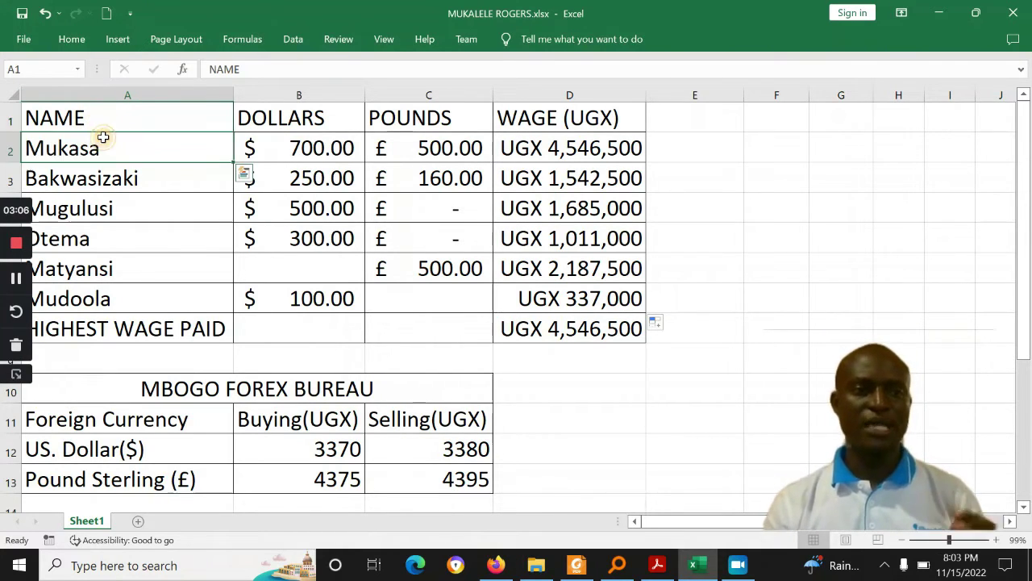
pyautogui.click(96, 114)
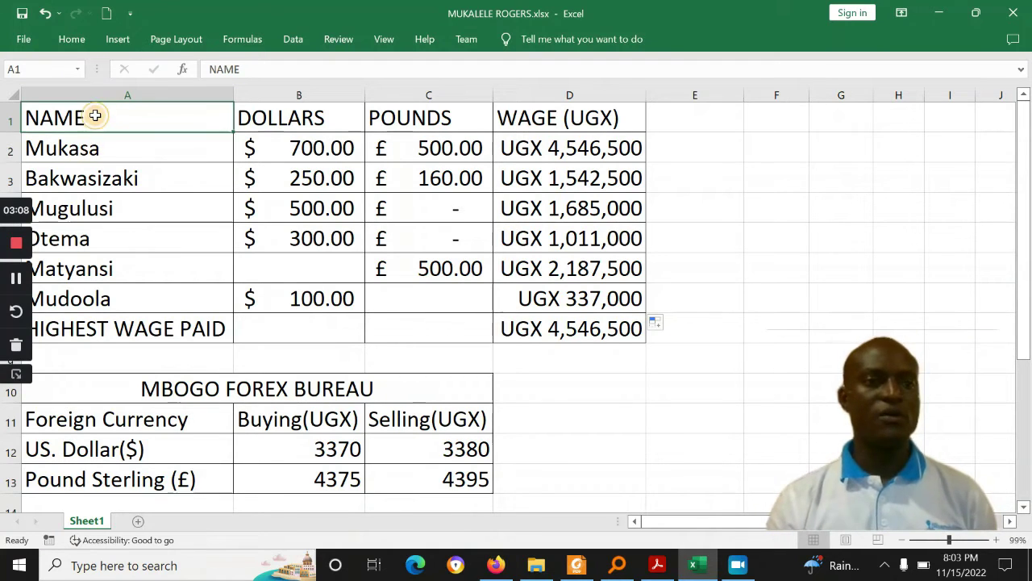
pyautogui.click(105, 142)
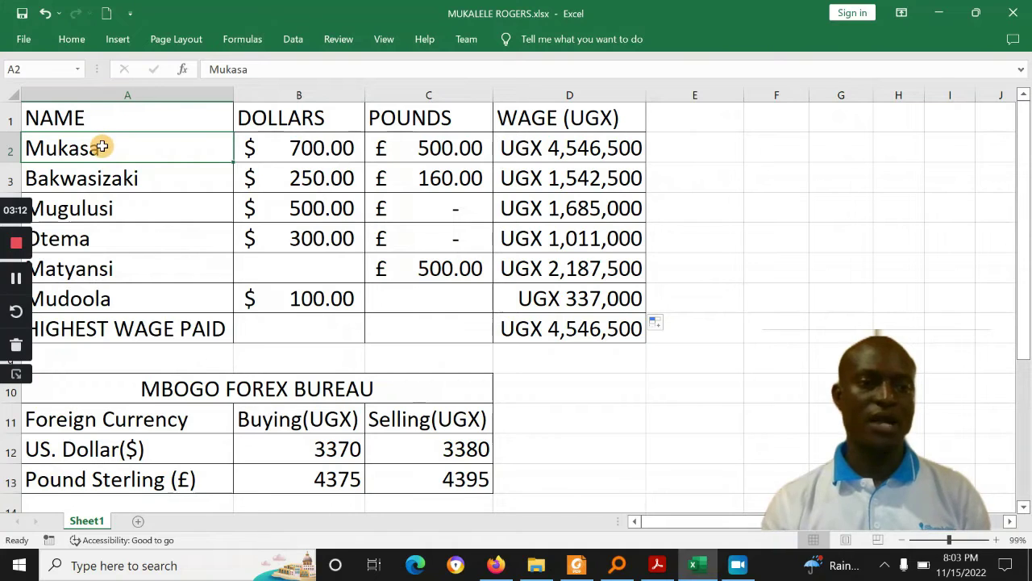
pyautogui.moveTo(105, 148); pyautogui.dragTo(102, 298)
pyautogui.click(270, 116)
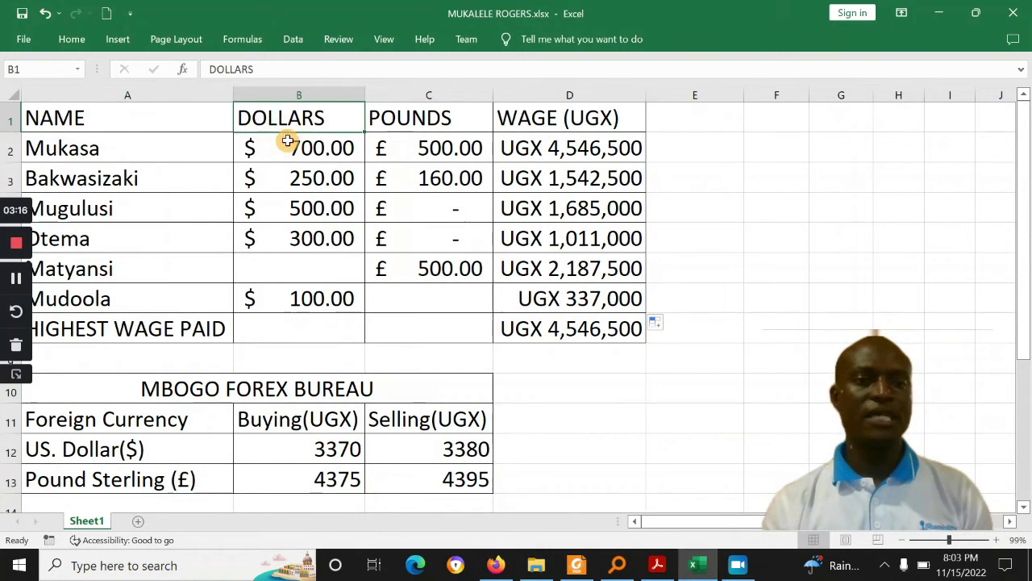
pyautogui.moveTo(285, 145); pyautogui.dragTo(309, 296)
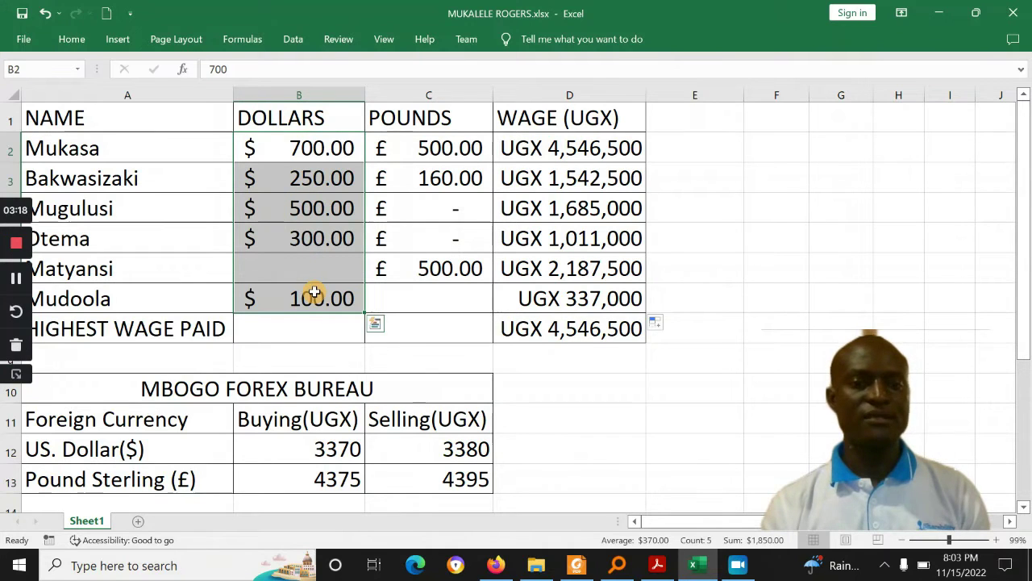
pyautogui.click(73, 39)
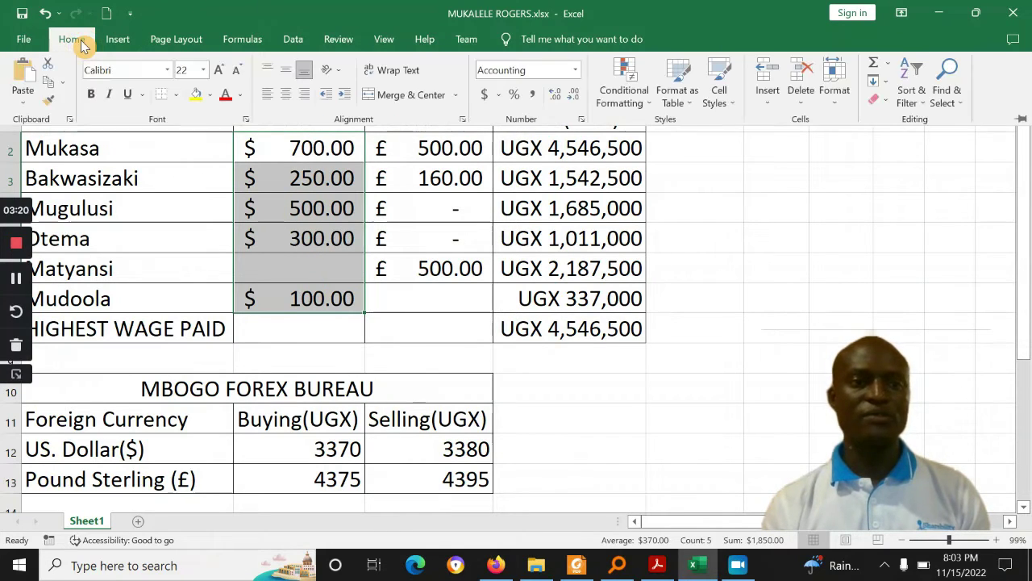
pyautogui.click(498, 94)
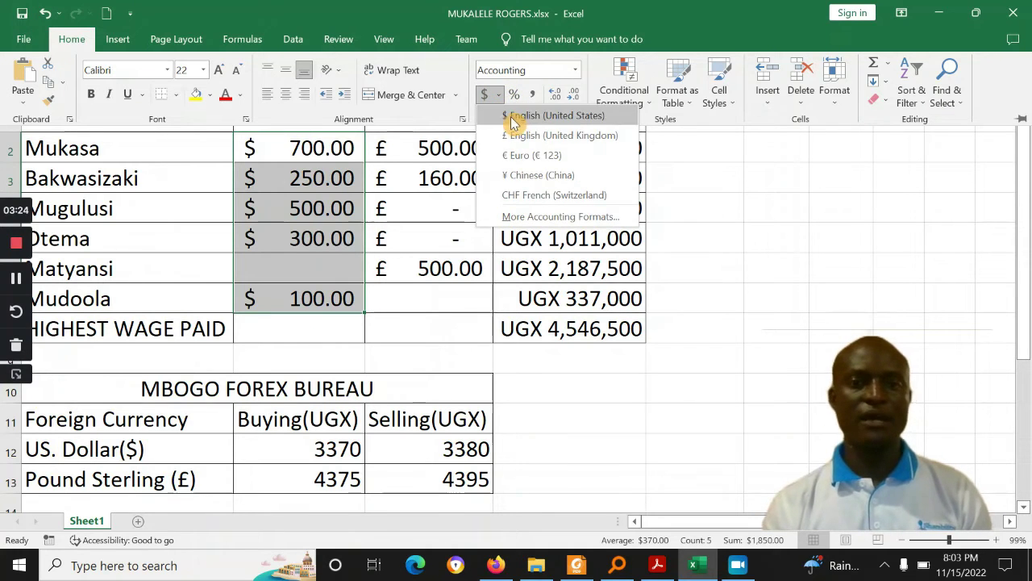
pyautogui.press('Escape')
pyautogui.press('Escape')
pyautogui.moveTo(412, 158); pyautogui.dragTo(428, 301)
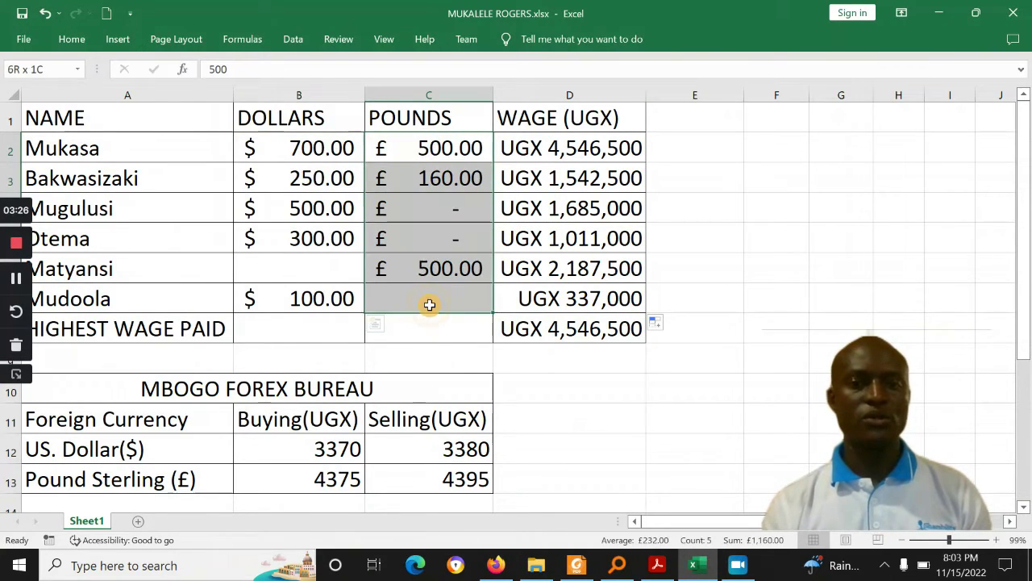
pyautogui.click(84, 45)
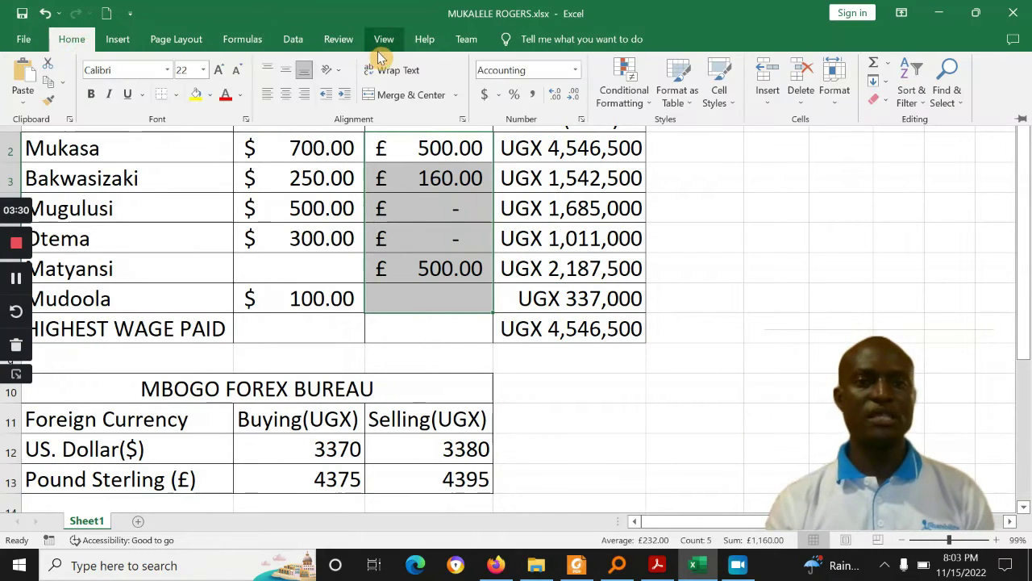
pyautogui.click(499, 96)
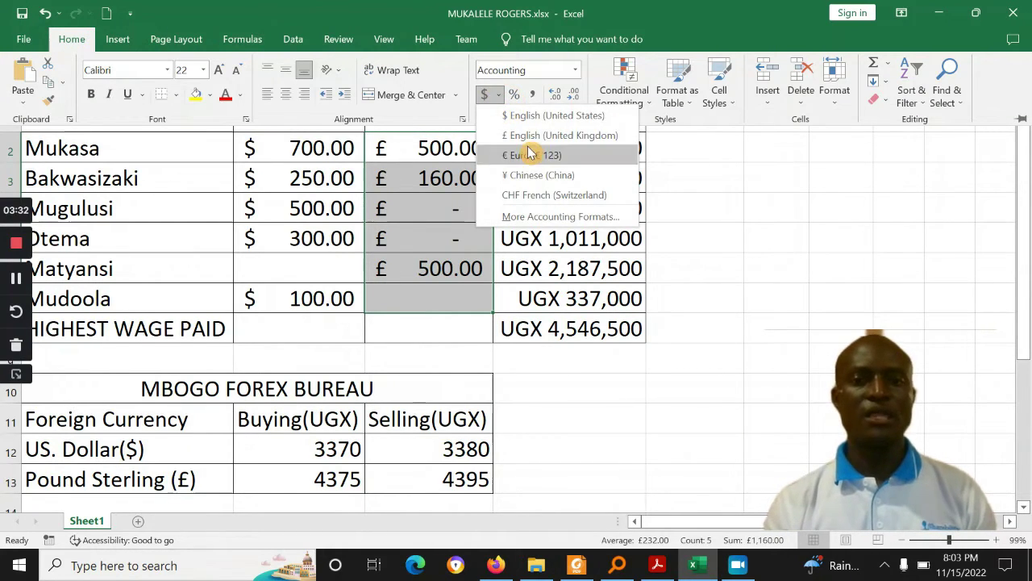
pyautogui.click(387, 166)
pyautogui.click(516, 146)
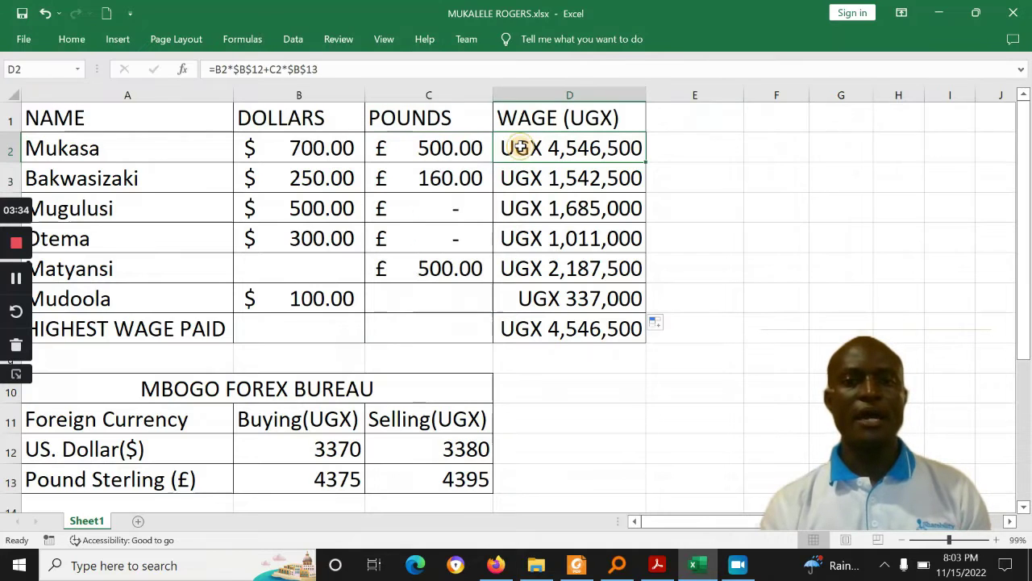
pyautogui.click(525, 94)
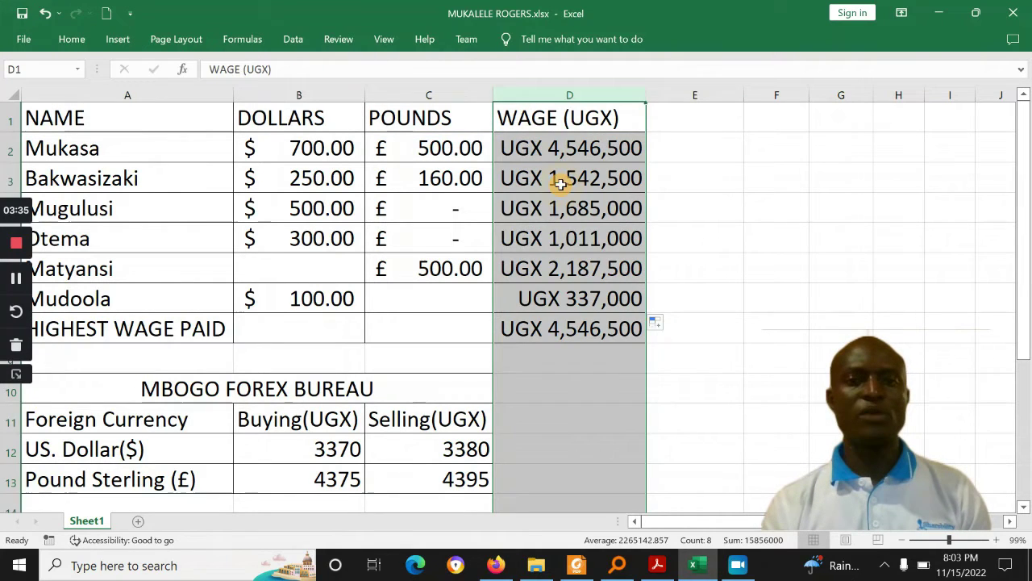
pyautogui.click(327, 267)
pyautogui.moveTo(153, 122); pyautogui.dragTo(323, 149)
pyautogui.moveTo(479, 178); pyautogui.dragTo(465, 297)
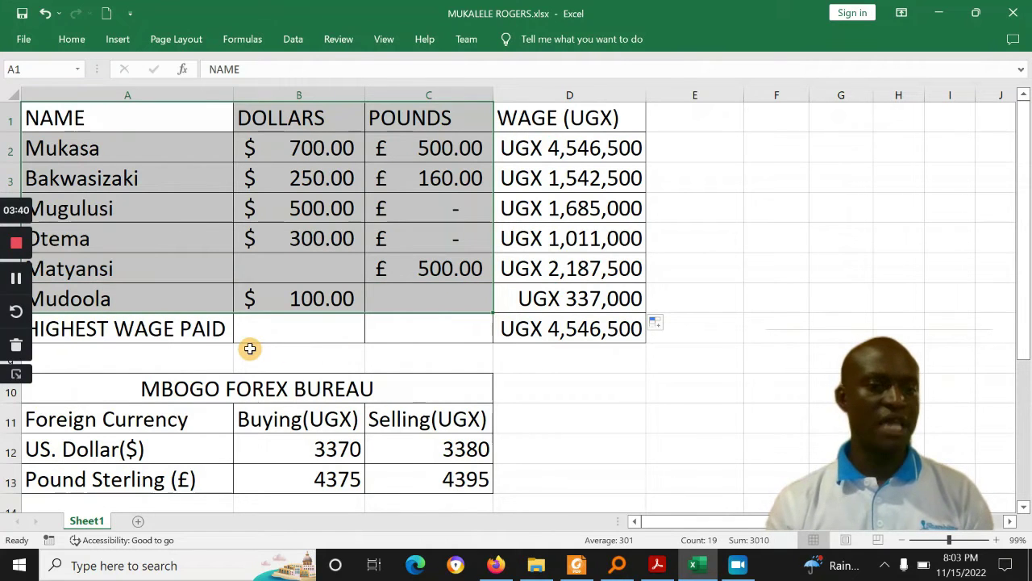
pyautogui.moveTo(1026, 282); pyautogui.dragTo(1008, 353)
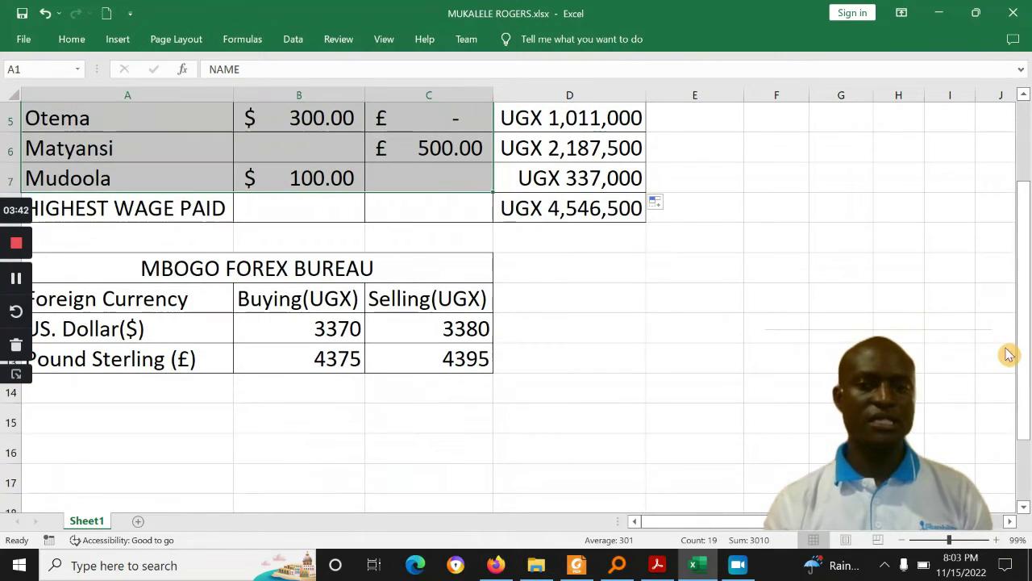
pyautogui.click(232, 269)
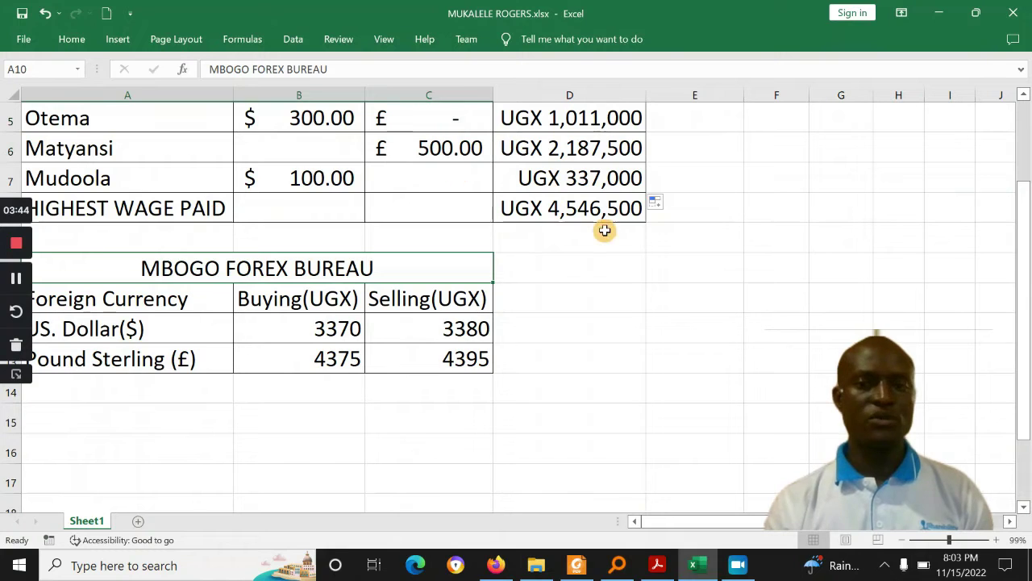
pyautogui.moveTo(604, 208); pyautogui.dragTo(4, 7)
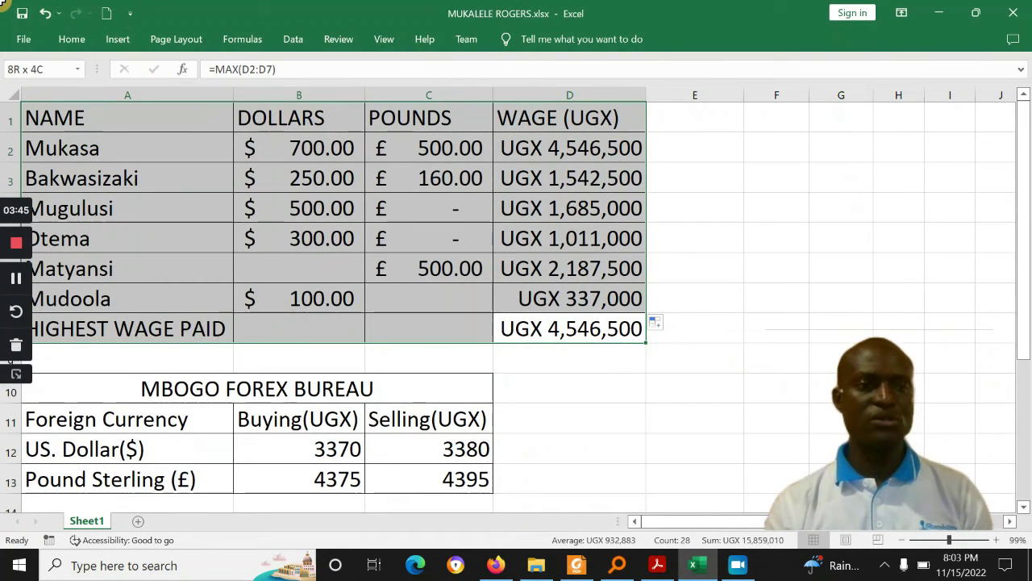
# - Apply All Borders to the wage table A1:D8
pyautogui.click(77, 40)
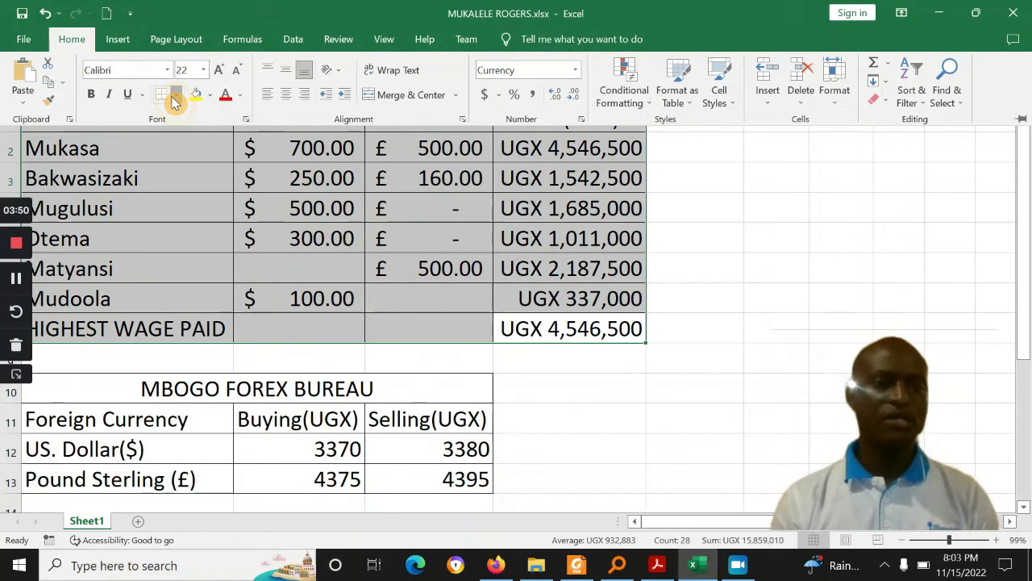
pyautogui.click(175, 97)
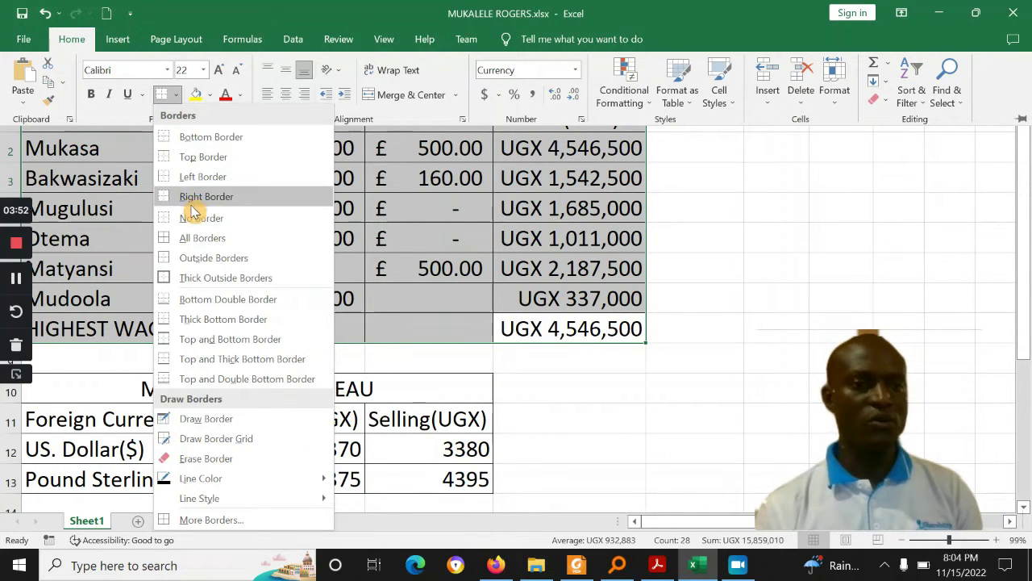
pyautogui.click(191, 236)
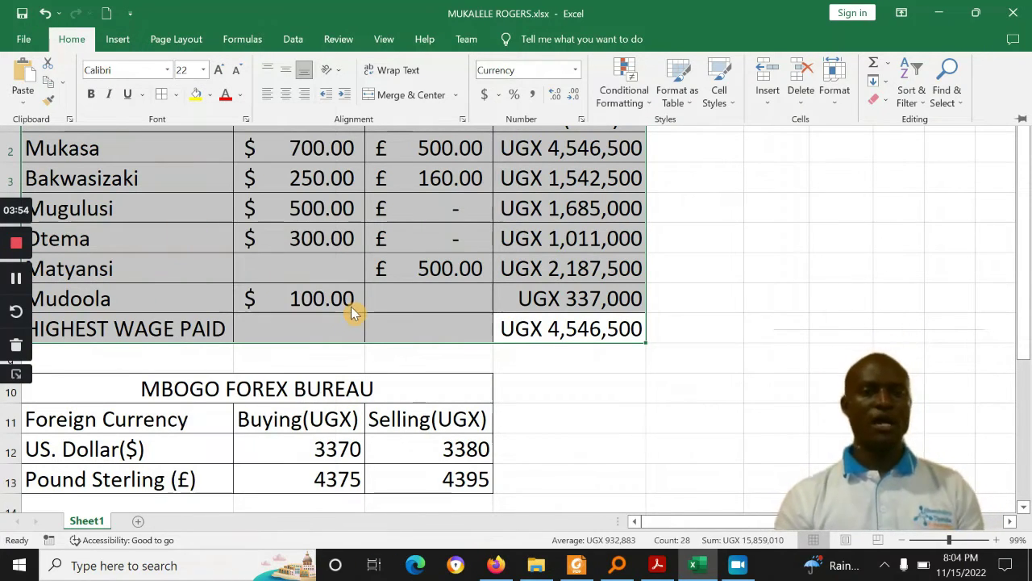
pyautogui.click(357, 346)
# - Review the forex table A10:C13 and its 3370 dollar rate, then select wage cells D2:D7
pyautogui.click(363, 388)
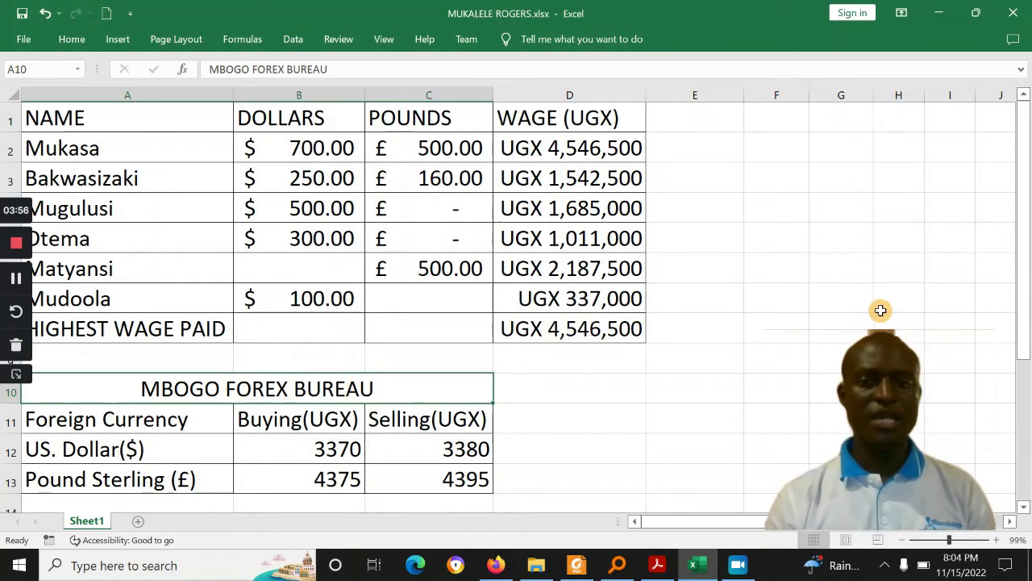
pyautogui.moveTo(1026, 266); pyautogui.dragTo(1026, 338)
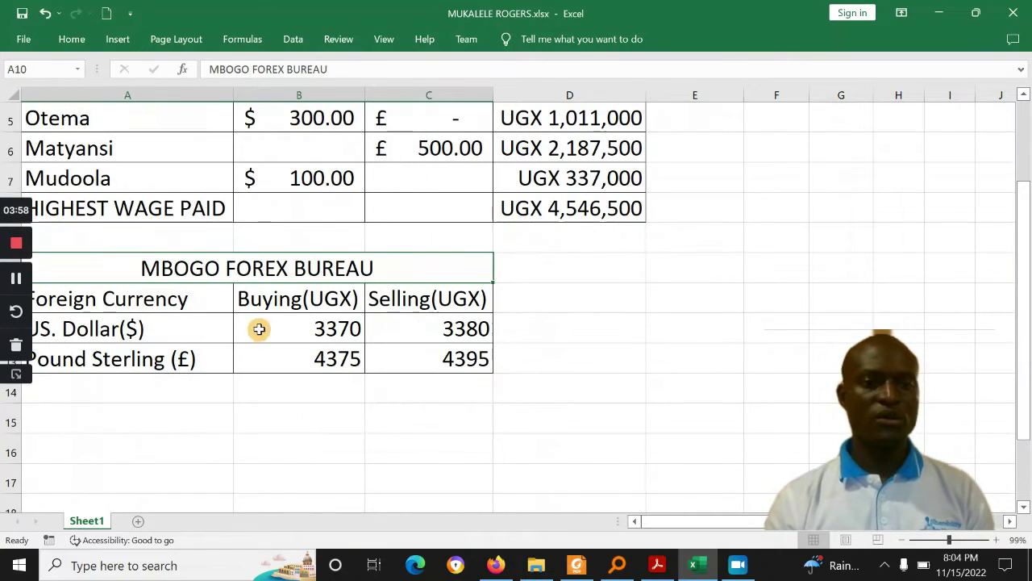
pyautogui.moveTo(253, 283); pyautogui.dragTo(246, 354)
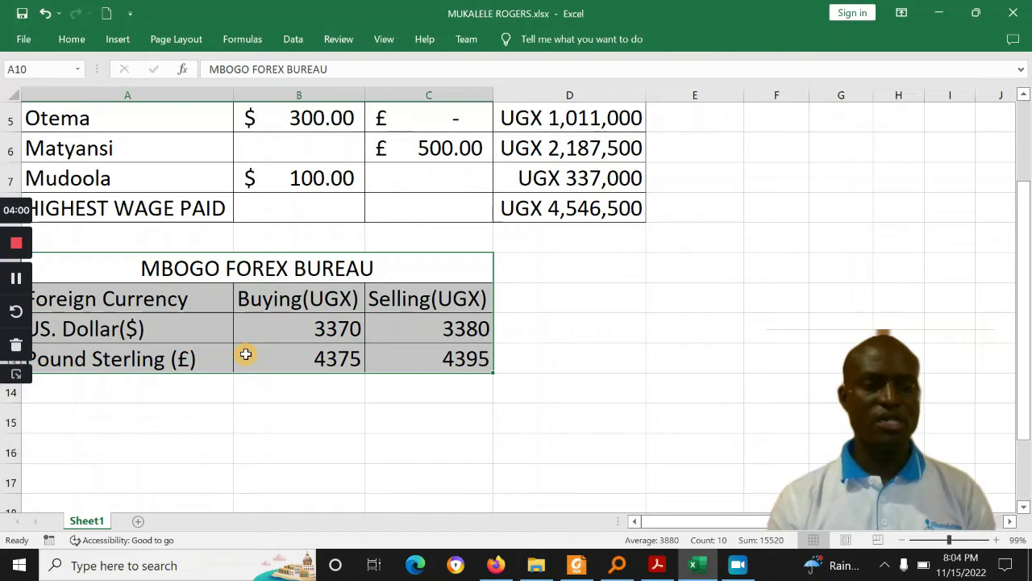
pyautogui.click(231, 340)
pyautogui.click(334, 330)
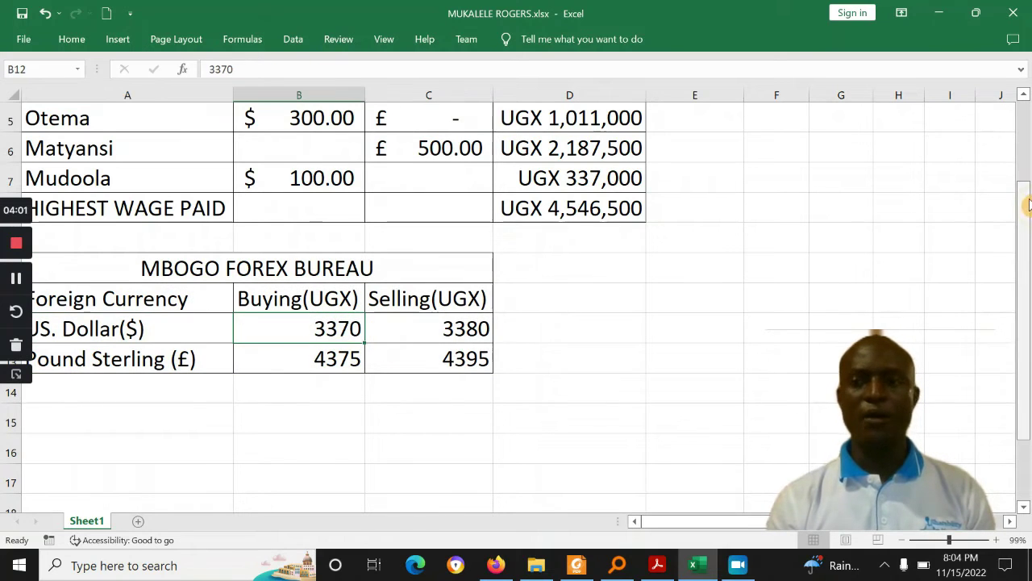
pyautogui.moveTo(1028, 205); pyautogui.dragTo(1027, 129)
pyautogui.moveTo(572, 152); pyautogui.dragTo(581, 300)
# - Clear the wage values in D2:D7 and return to cell D2
pyautogui.press('Delete')
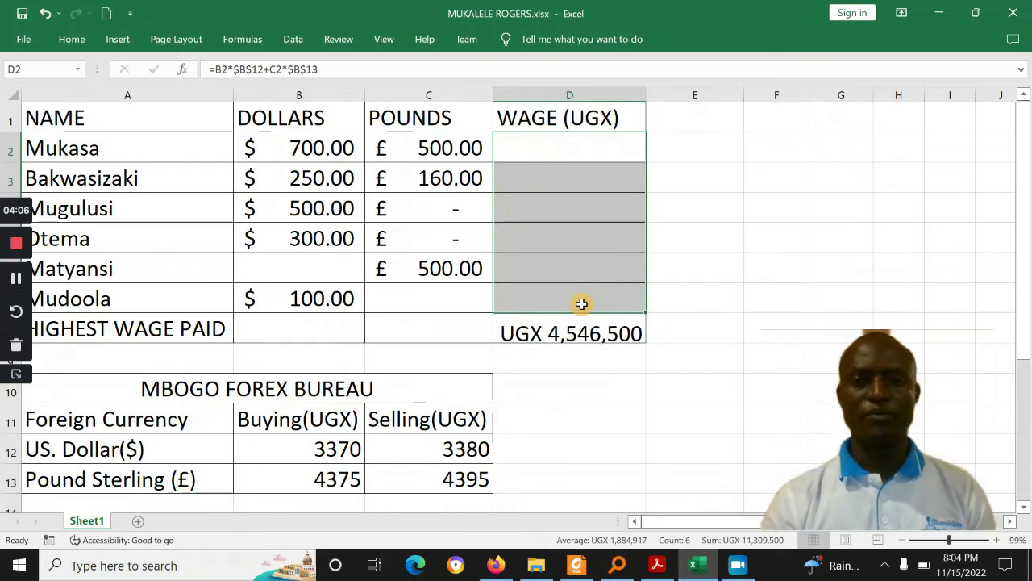
pyautogui.press('Up')
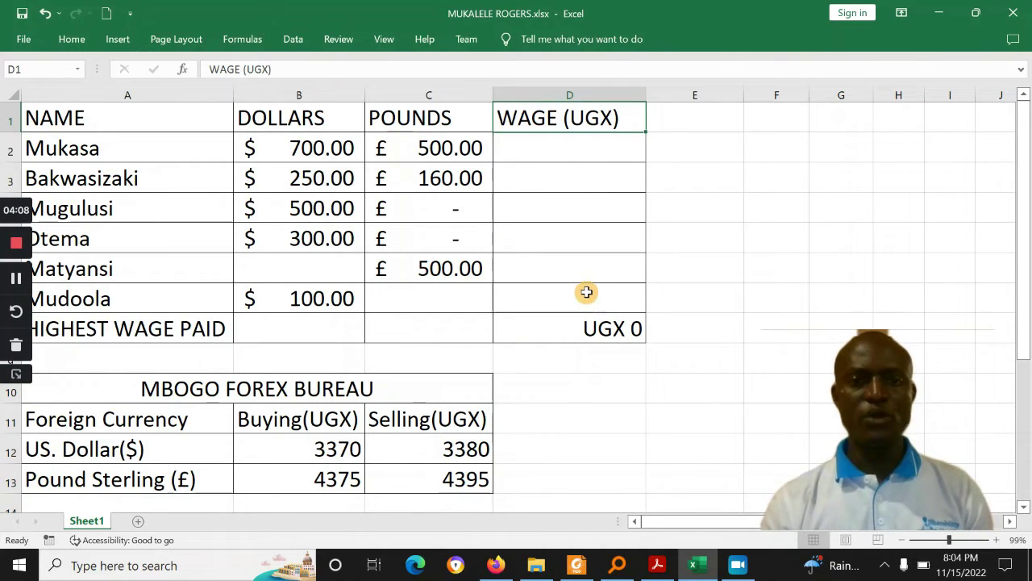
pyautogui.click(570, 152)
pyautogui.click(347, 153)
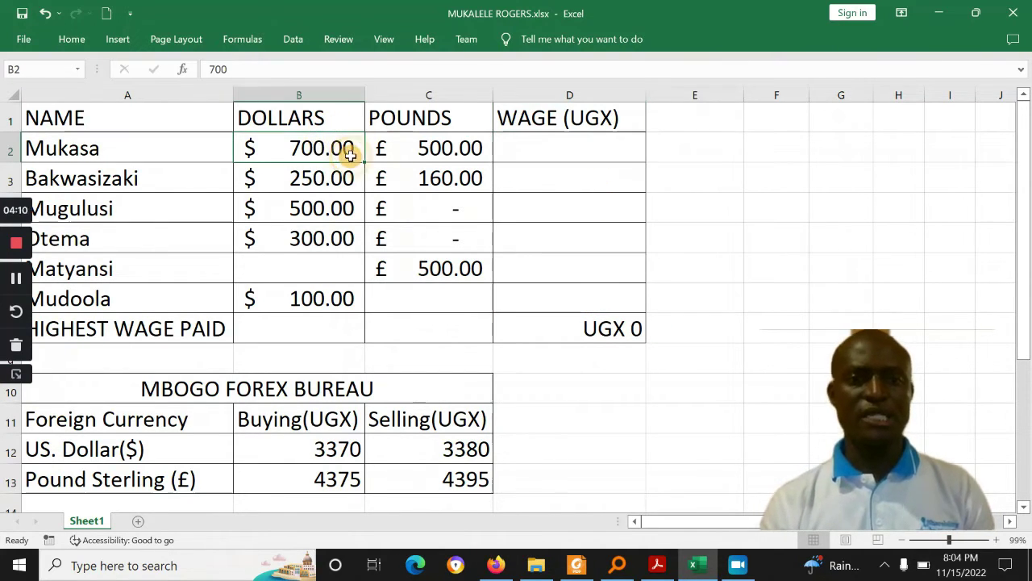
pyautogui.write('=')
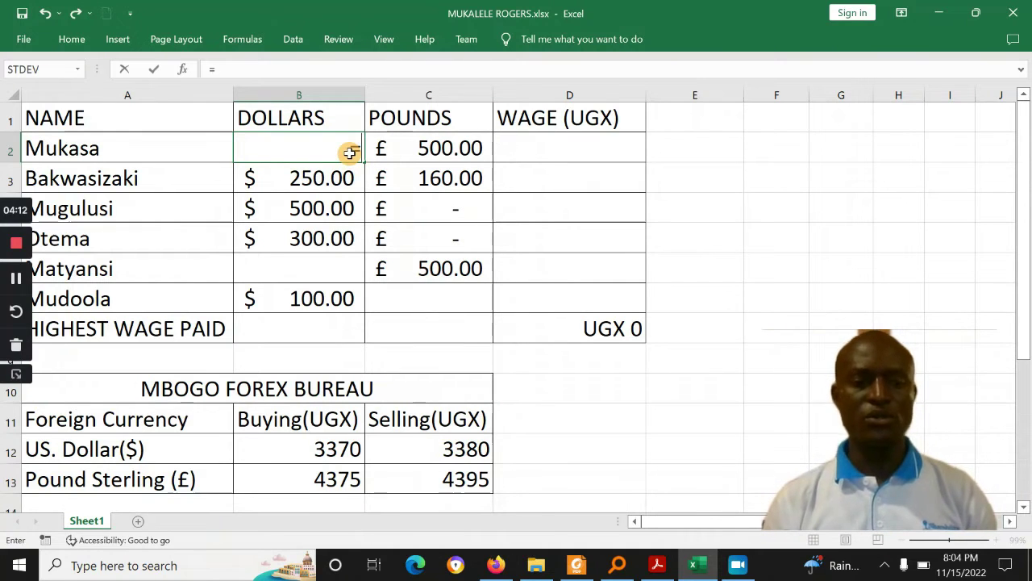
pyautogui.press('Escape')
pyautogui.click(511, 154)
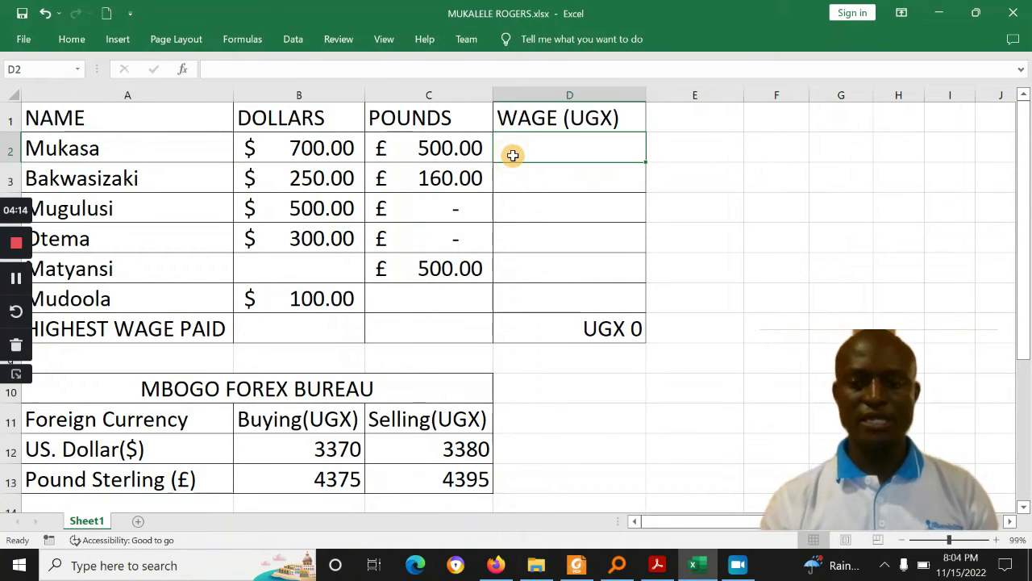
# - Enter a D2 formula multiplying B2 by the absolute rate $B$12 plus a second term, giving UGX 2,359,000
pyautogui.write('=')
pyautogui.click(271, 148)
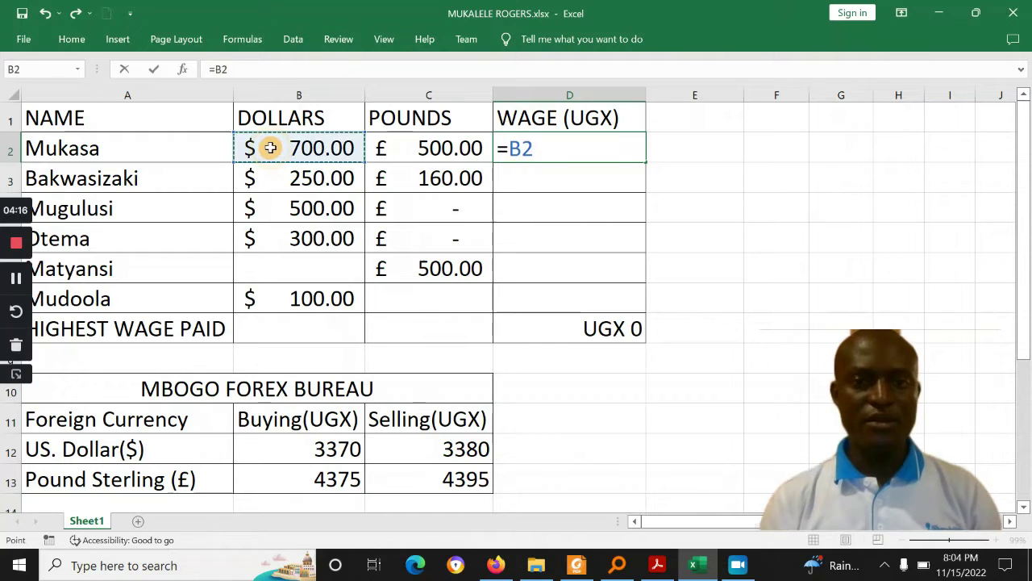
pyautogui.write('*')
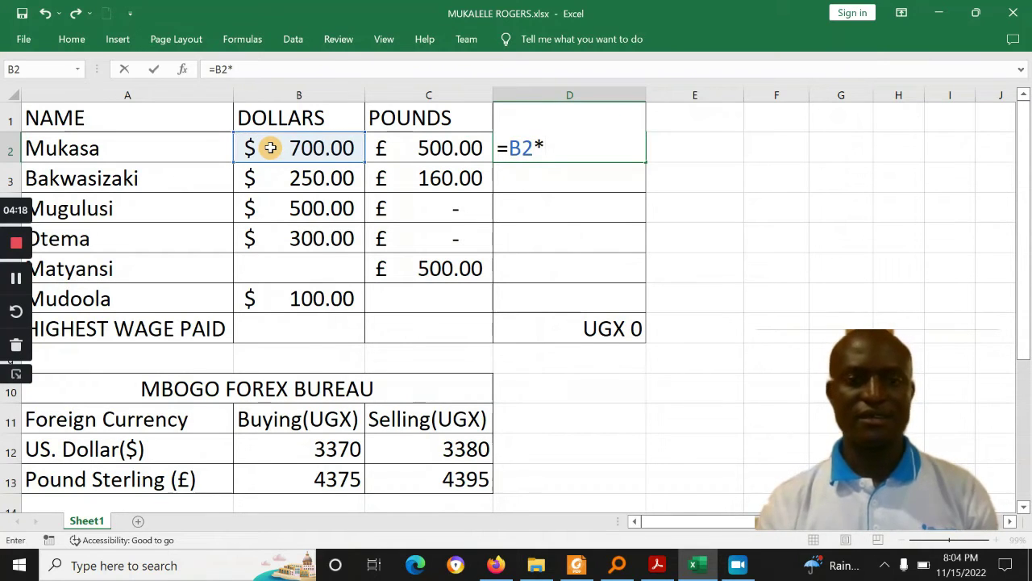
pyautogui.click(309, 447)
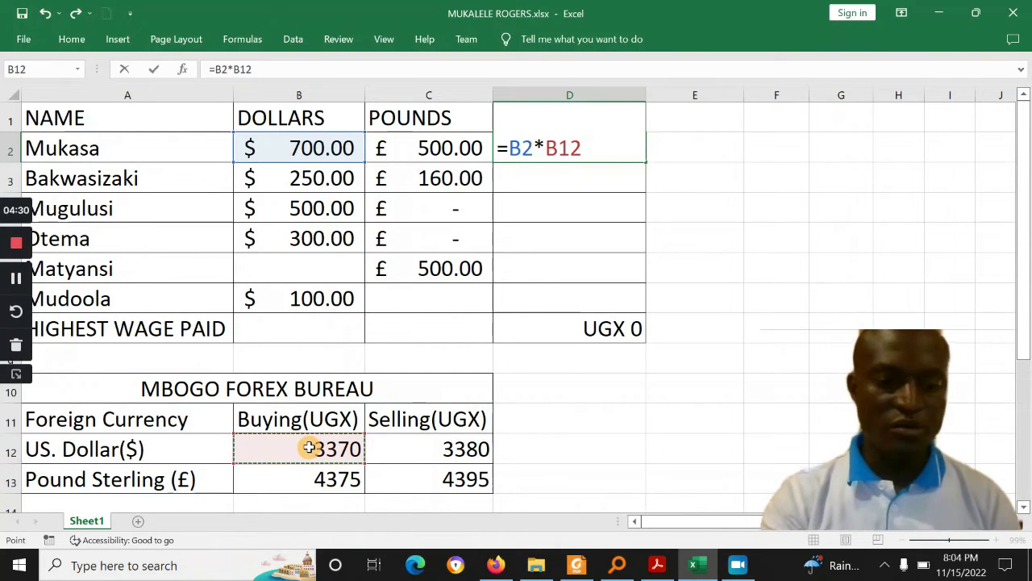
pyautogui.press('F4')
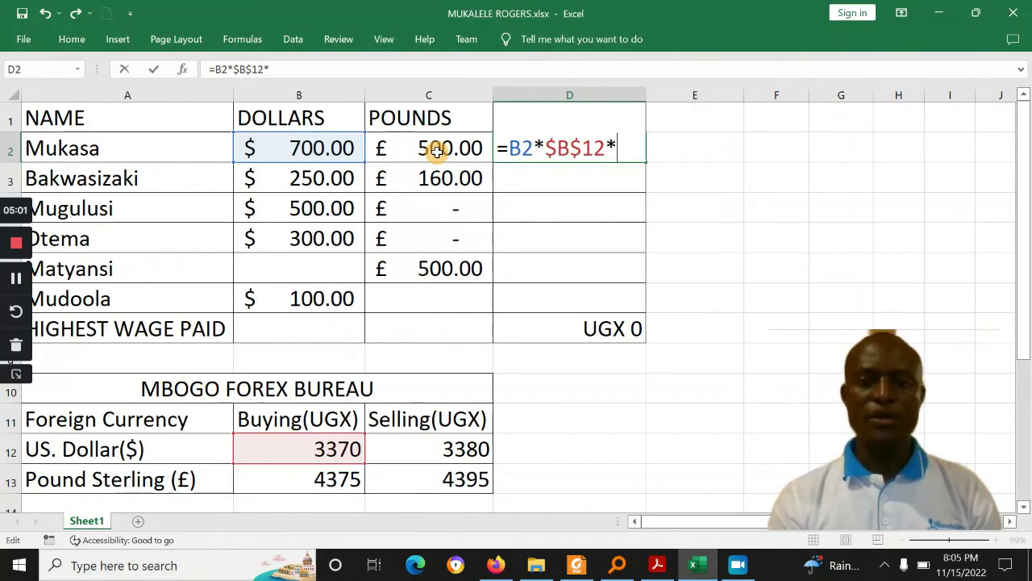
pyautogui.click(435, 148)
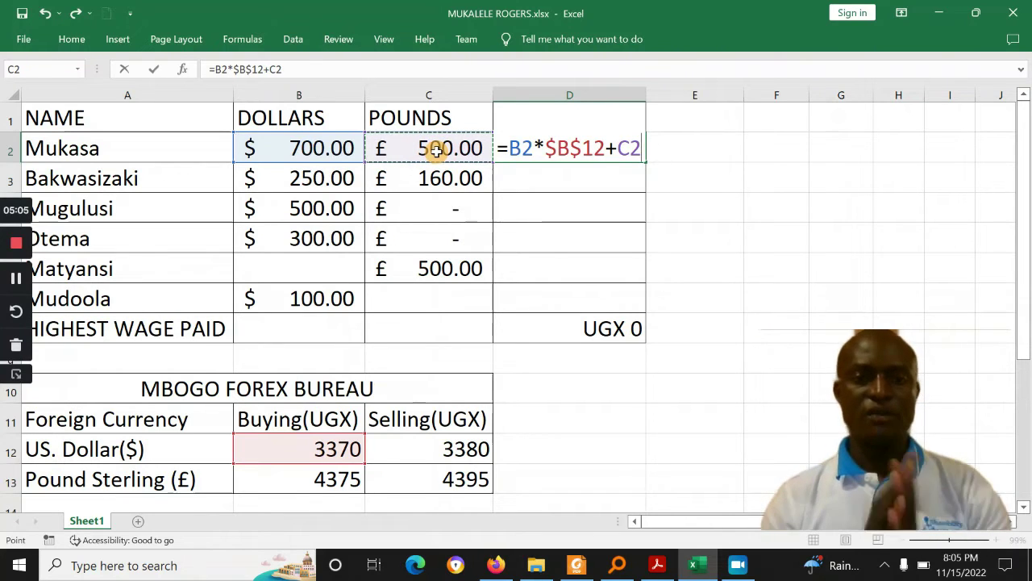
pyautogui.press('Left')
pyautogui.write('8')
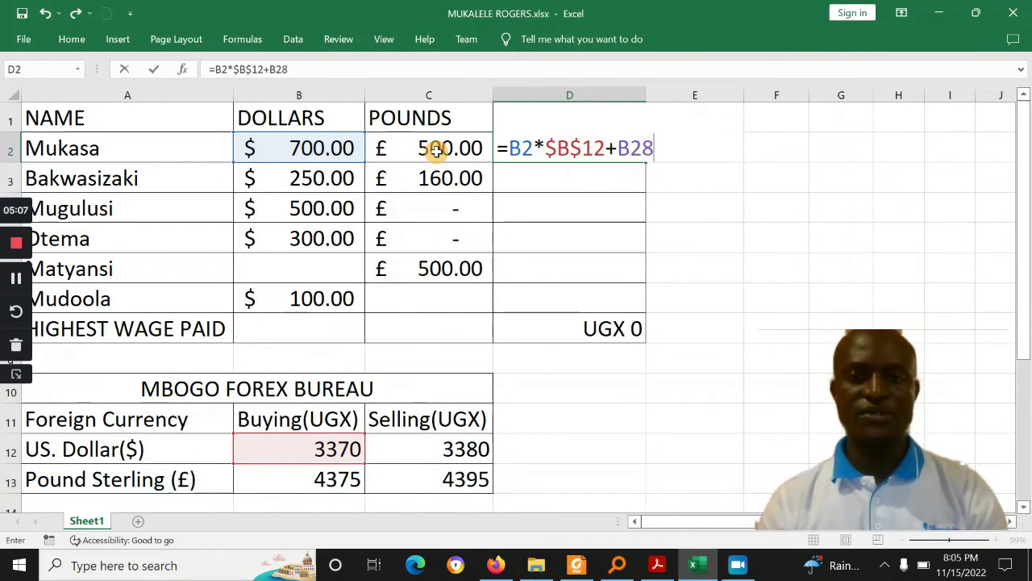
pyautogui.click(334, 479)
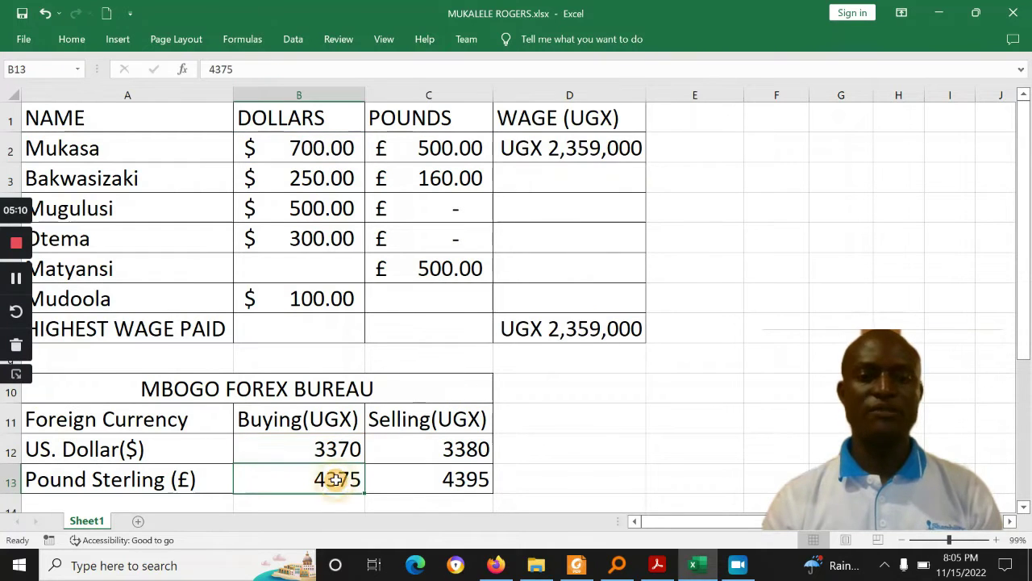
# - Correct D2 to =B2*$B$12+C2*$B$13 and commit it
pyautogui.doubleClick(570, 148)
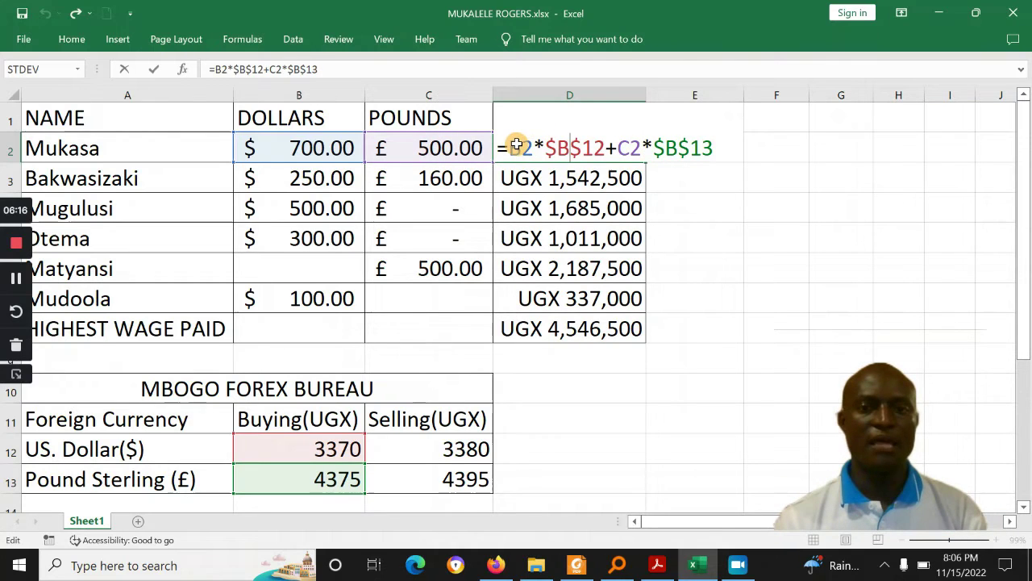
pyautogui.doubleClick(574, 144)
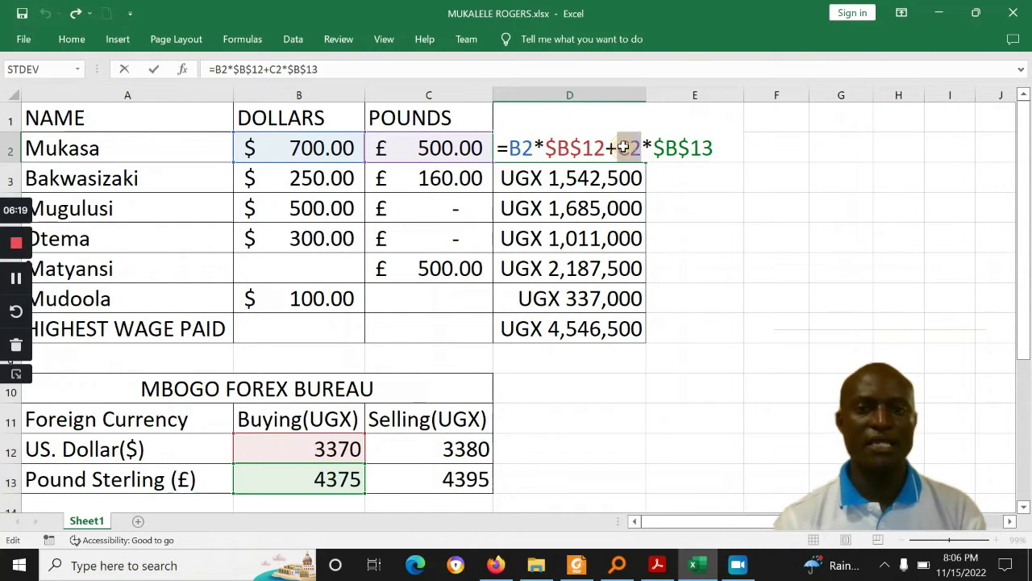
pyautogui.doubleClick(627, 148)
pyautogui.doubleClick(662, 147)
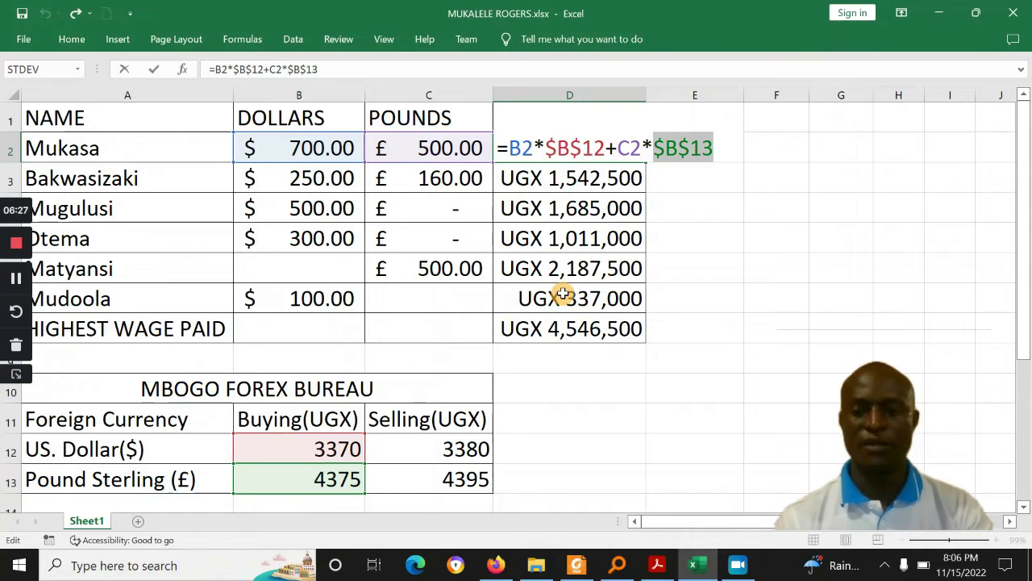
pyautogui.press('Return')
# - Fill the D2 formula down to D7, verify D7's references, and check the next exam question
pyautogui.click(596, 150)
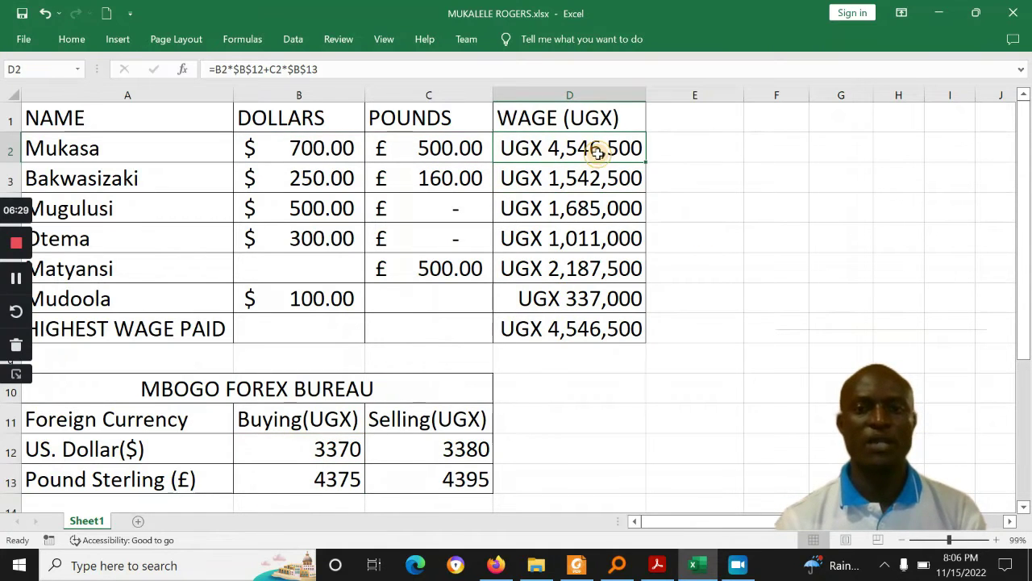
pyautogui.moveTo(646, 167); pyautogui.dragTo(541, 329)
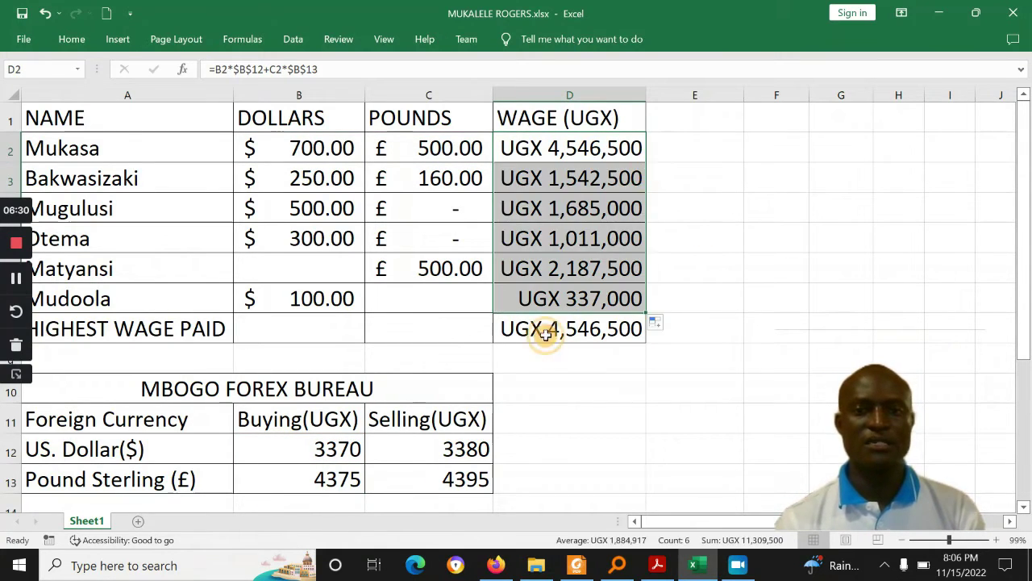
pyautogui.click(547, 347)
pyautogui.doubleClick(541, 305)
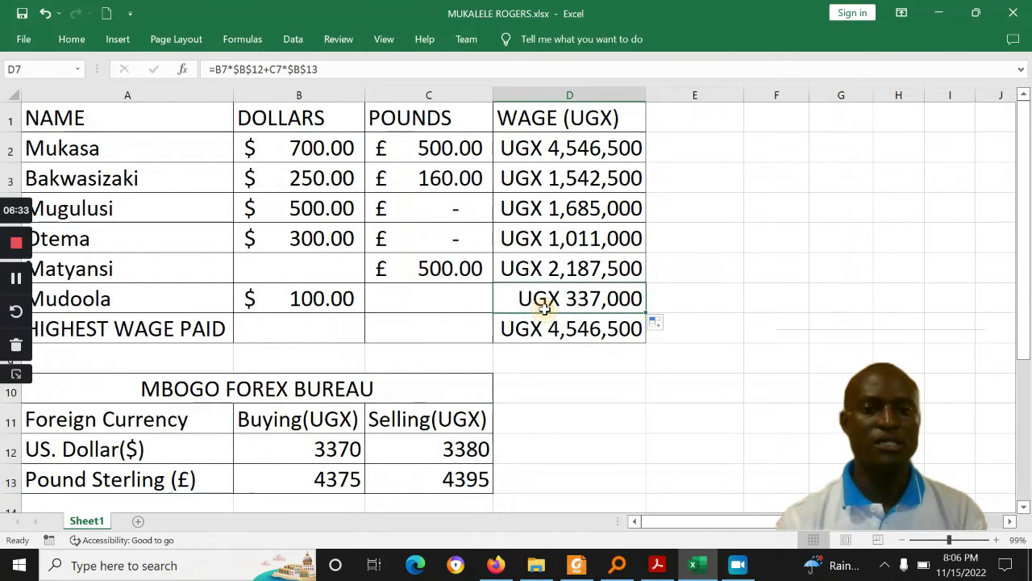
pyautogui.press('Escape')
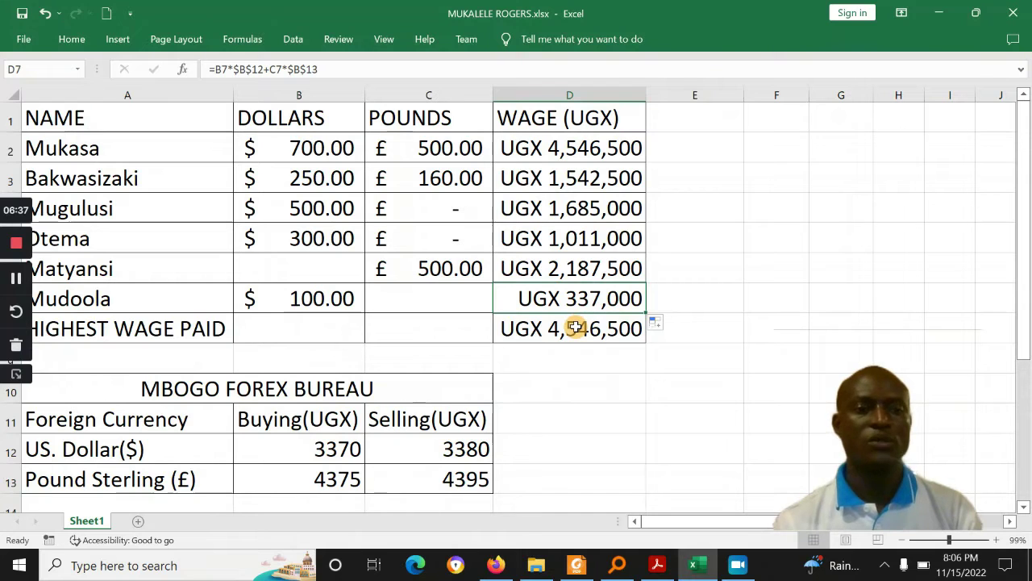
pyautogui.click(587, 570)
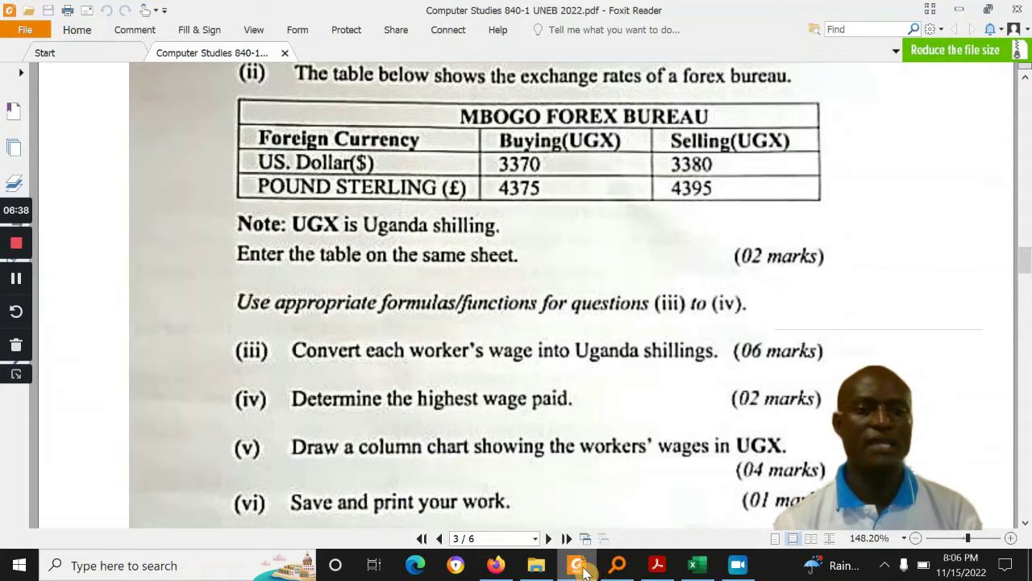
pyautogui.moveTo(541, 424); pyautogui.dragTo(548, 313)
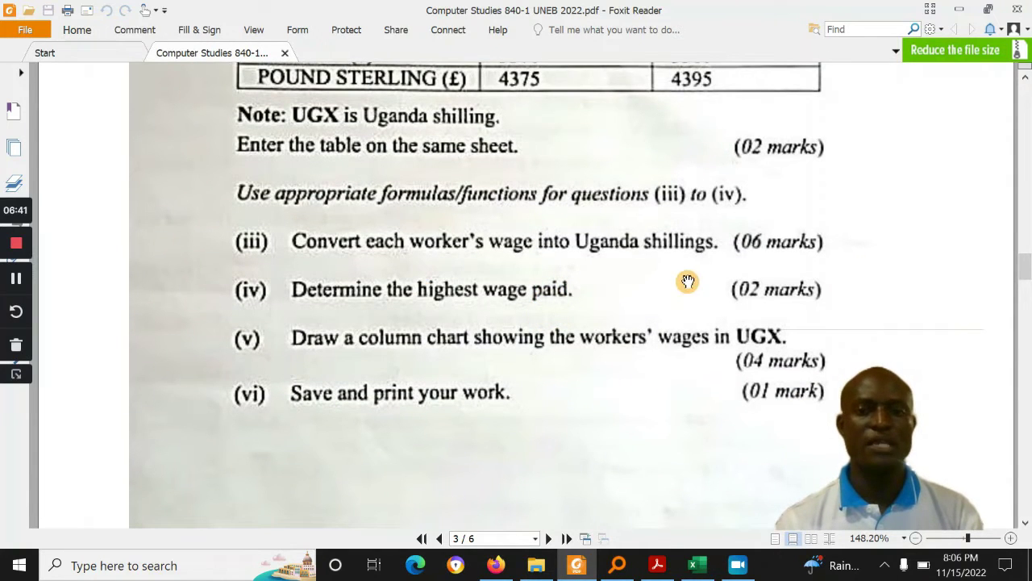
pyautogui.click(968, 12)
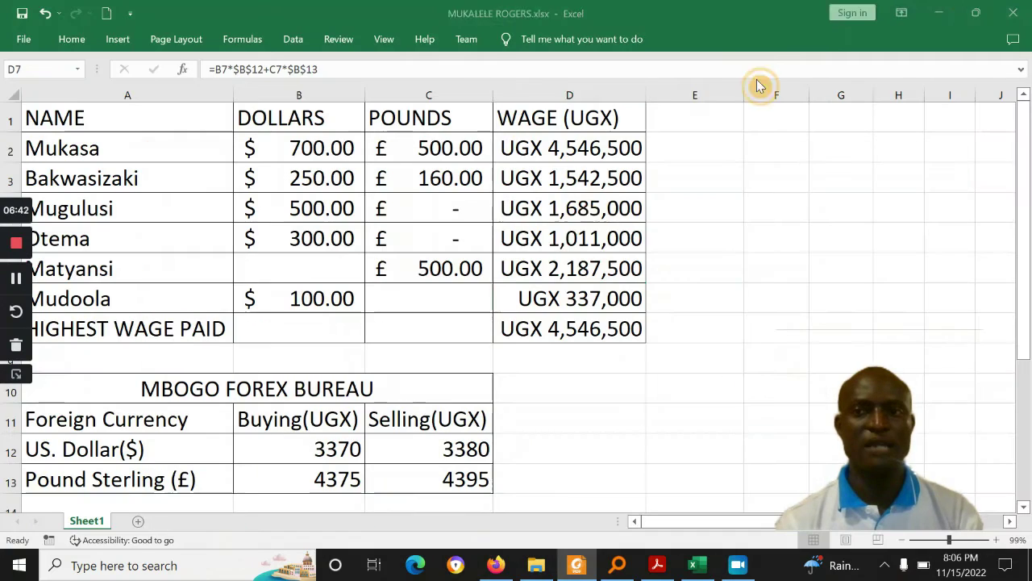
# - Enter =MAX(D2:D7) in D8 to return UGX 4,546,500, then select D2:D8
pyautogui.doubleClick(579, 328)
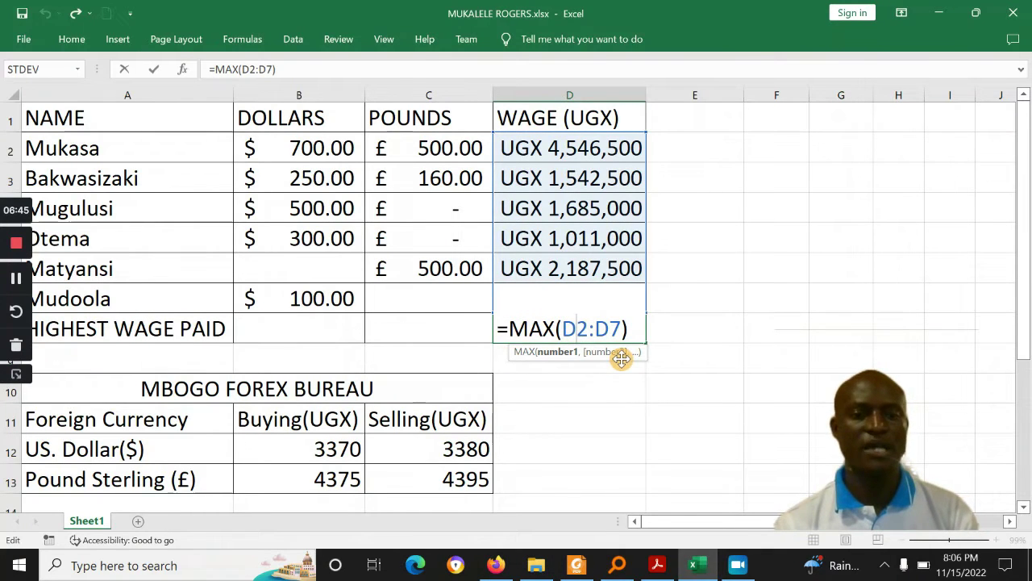
pyautogui.hotkey('ctrl', 'Return')
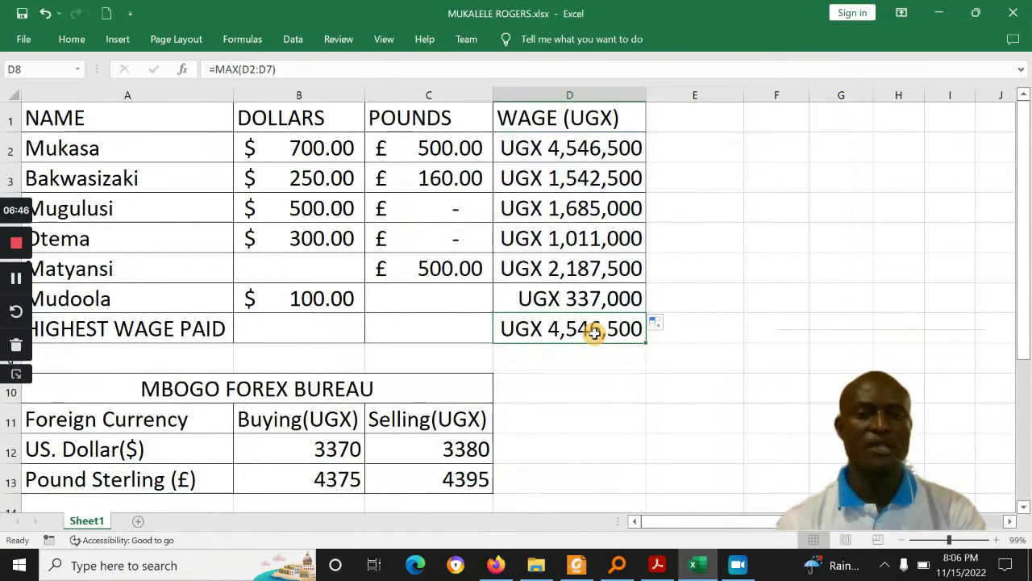
pyautogui.moveTo(555, 149); pyautogui.dragTo(545, 329)
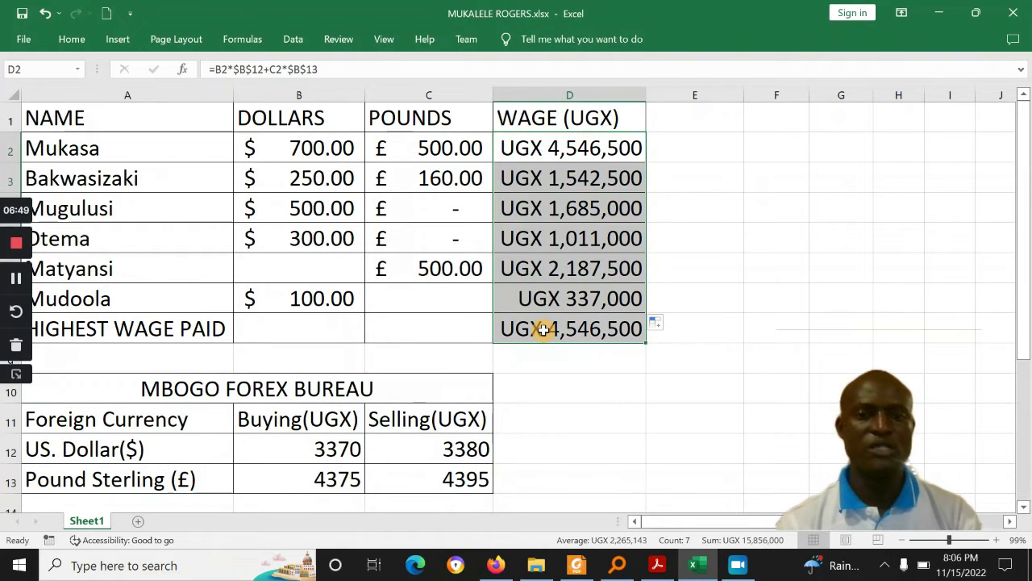
# - Open the accounting currency format list on the Home ribbon, then dismiss it
pyautogui.click(77, 40)
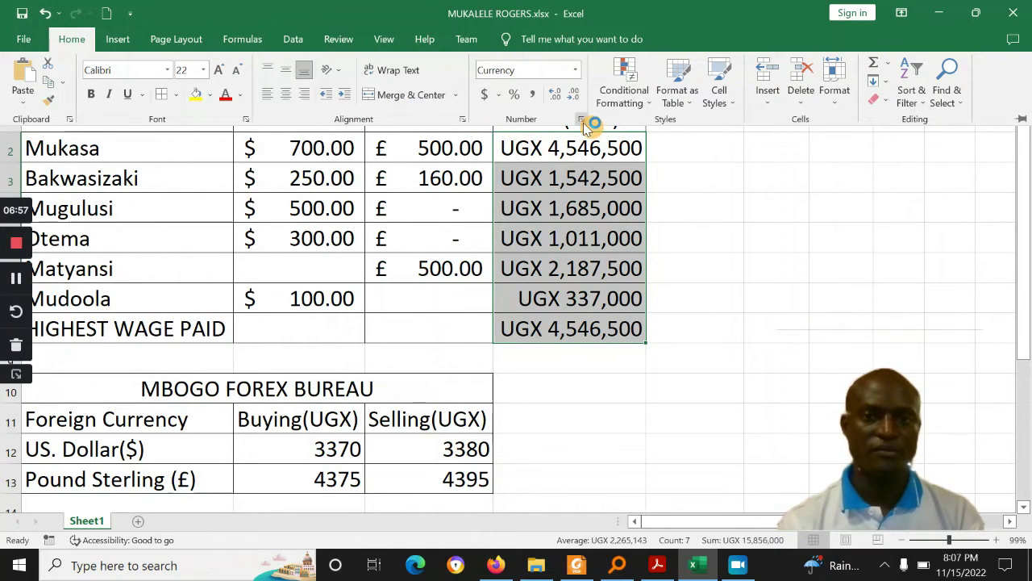
pyautogui.click(499, 95)
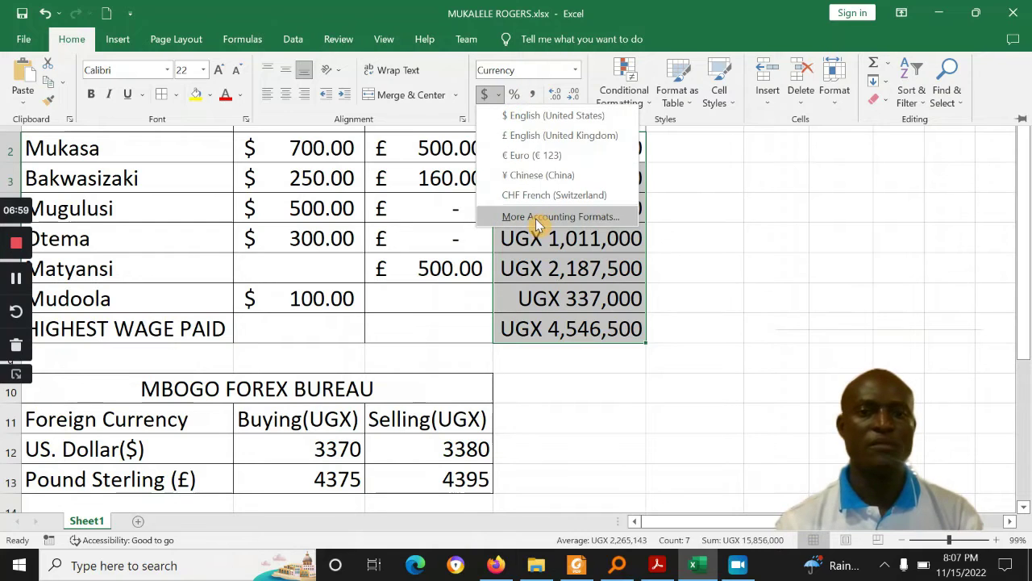
pyautogui.press('Escape')
pyautogui.hotkey('ctrl', 'F1')
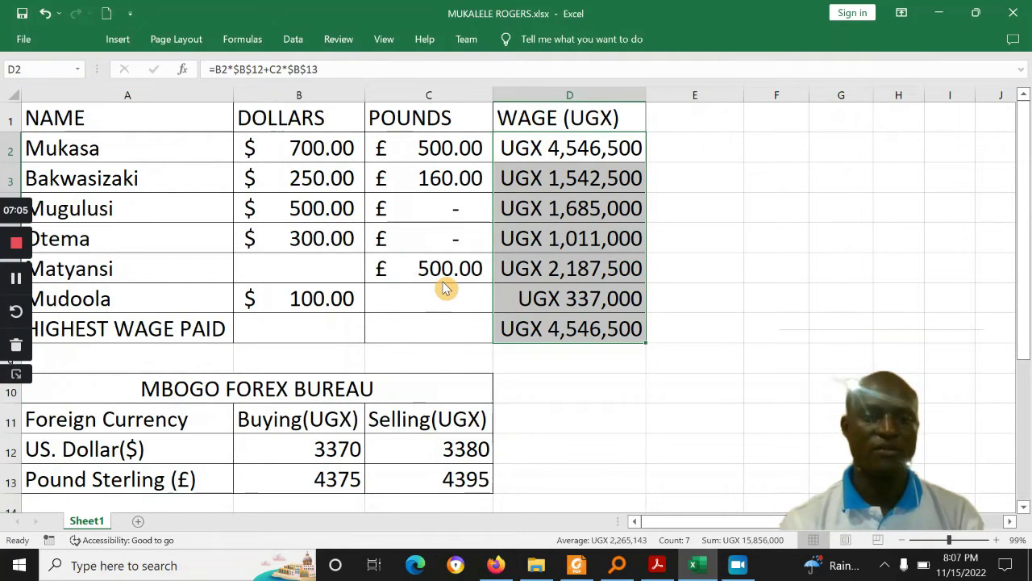
# - Format D2:D8 as Currency with the UGX symbol and 0 decimal places
pyautogui.hotkey('ctrl', '1')
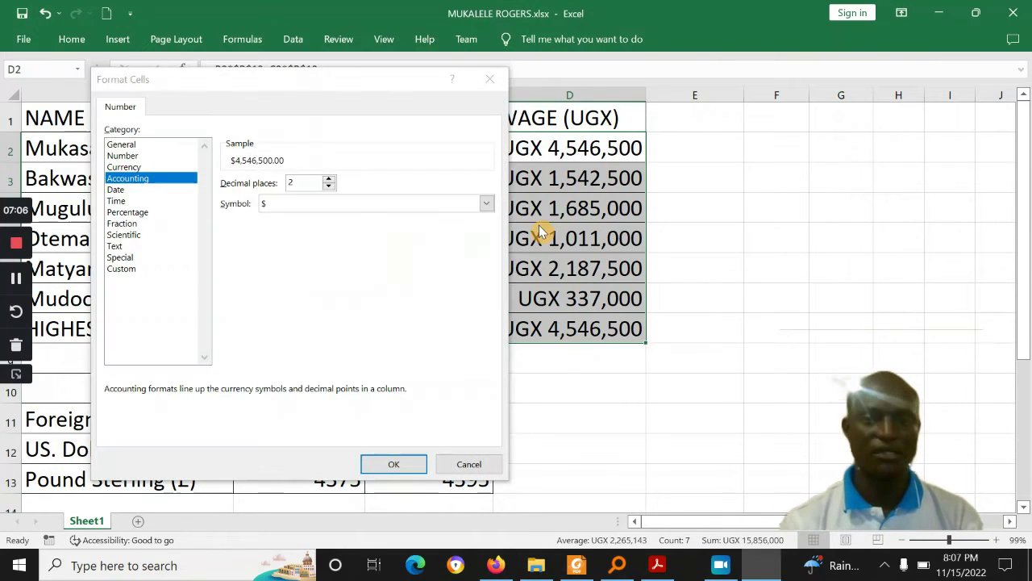
pyautogui.click(127, 167)
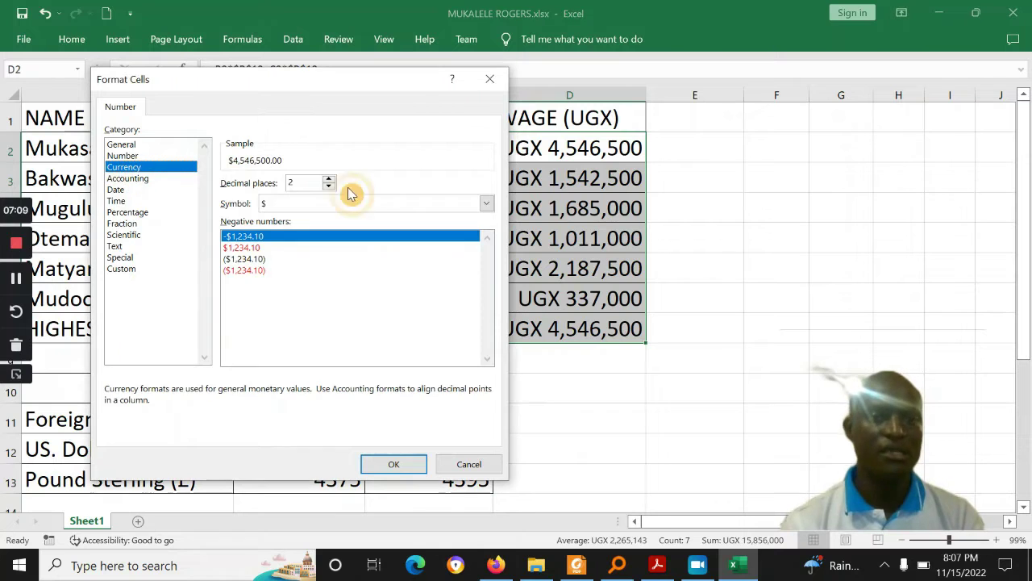
pyautogui.click(356, 205)
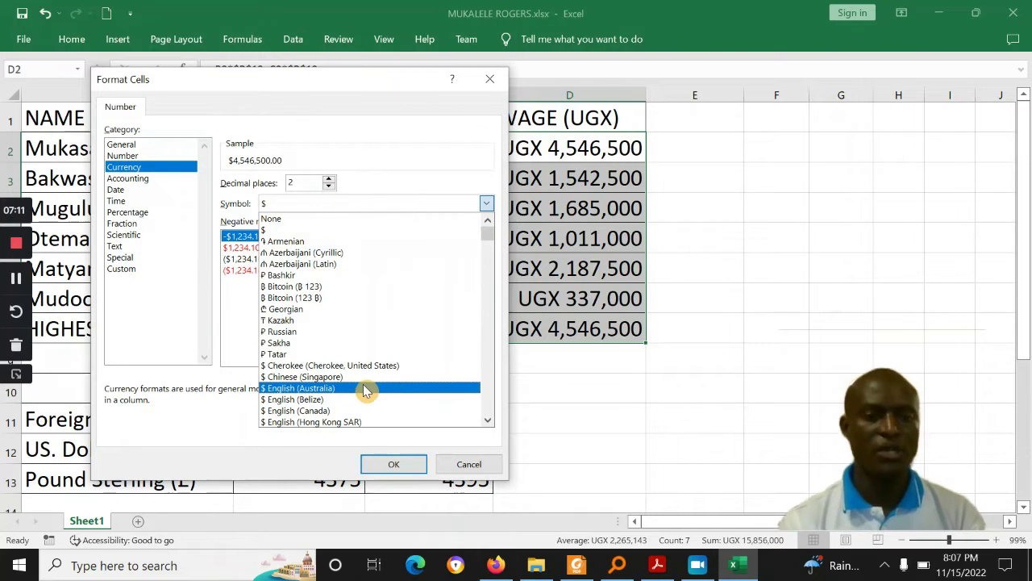
pyautogui.press('u')
pyautogui.press('Down')
pyautogui.press('Down')
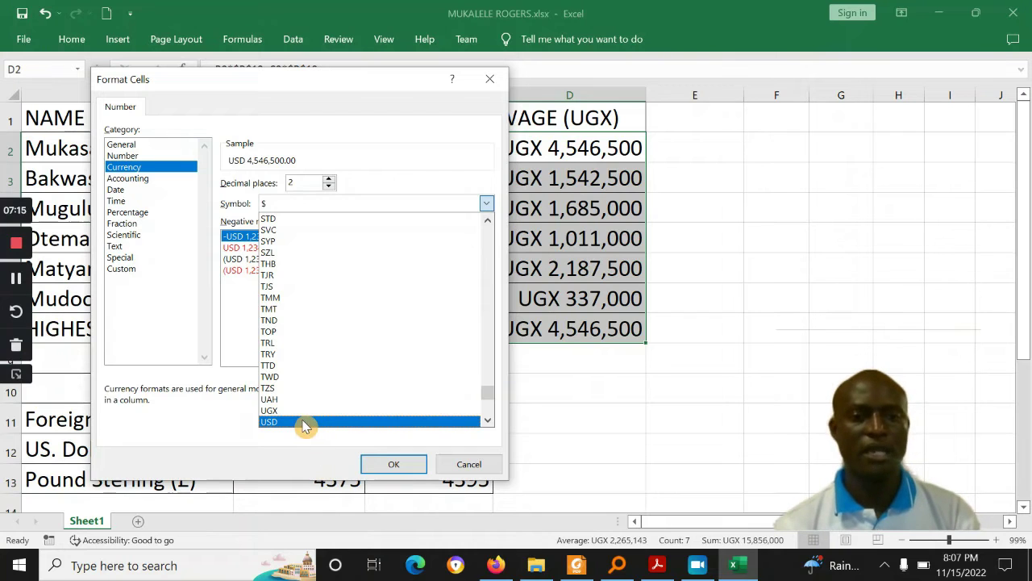
pyautogui.click(300, 410)
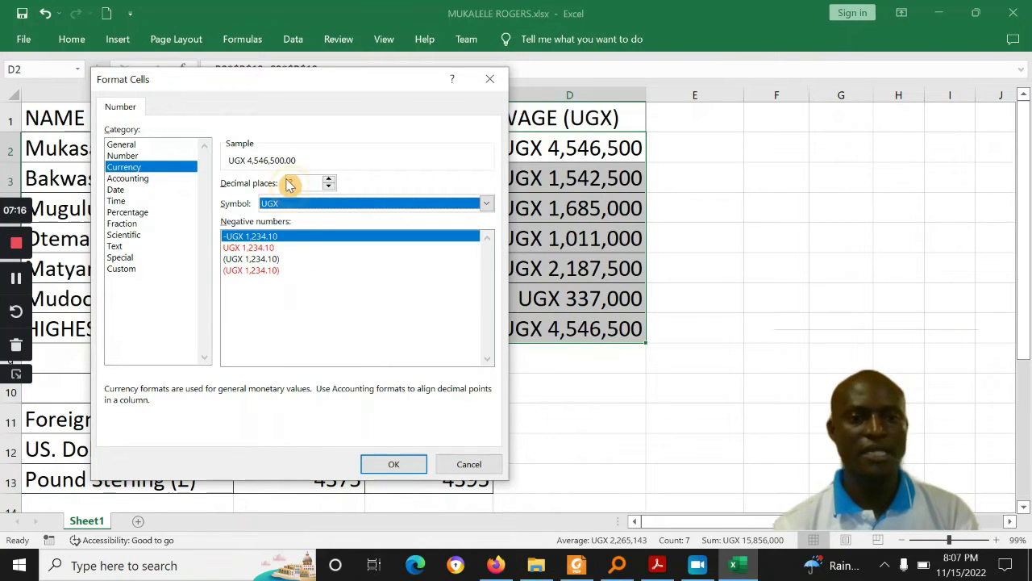
pyautogui.doubleClick(329, 186)
pyautogui.click(396, 463)
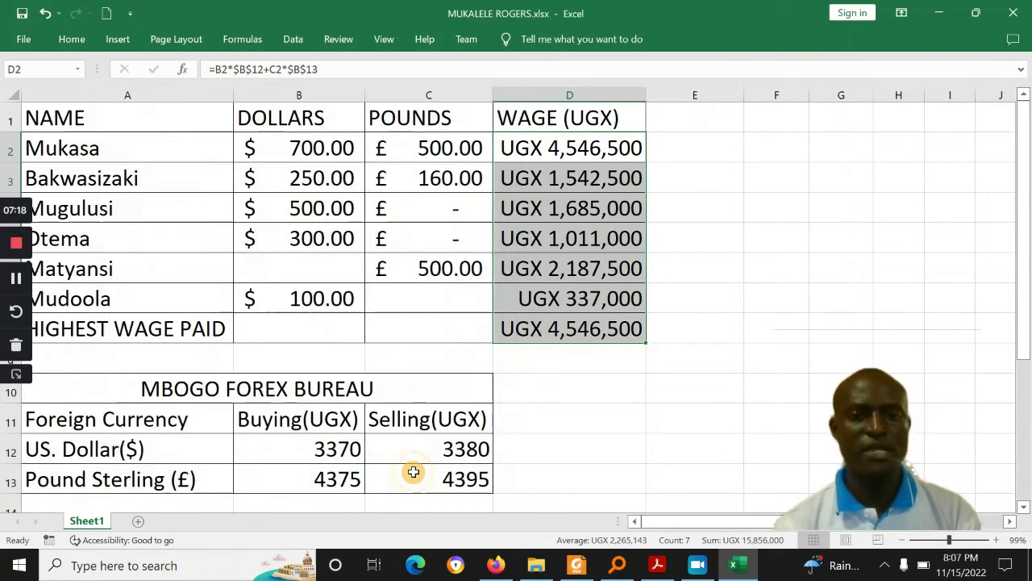
pyautogui.click(414, 436)
pyautogui.press('Down')
pyautogui.press('Down')
pyautogui.press('Down')
pyautogui.press('Down')
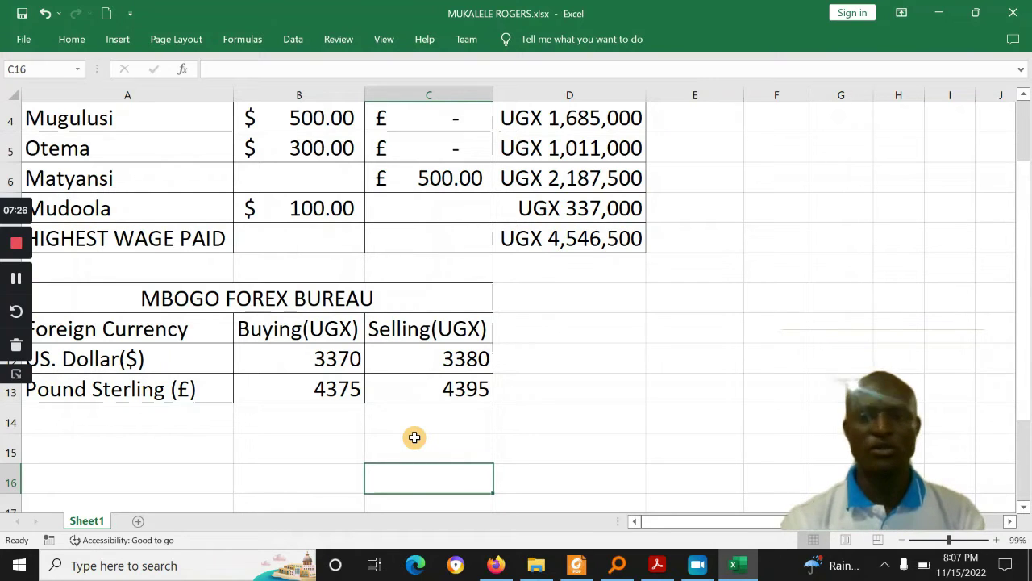
pyautogui.click(555, 174)
pyautogui.doubleClick(553, 180)
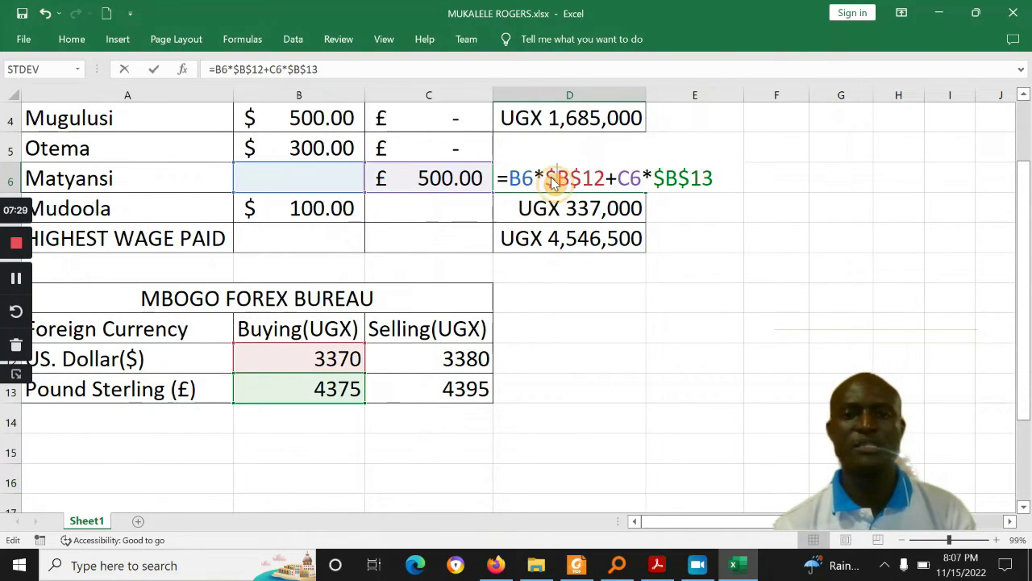
pyautogui.press('Escape')
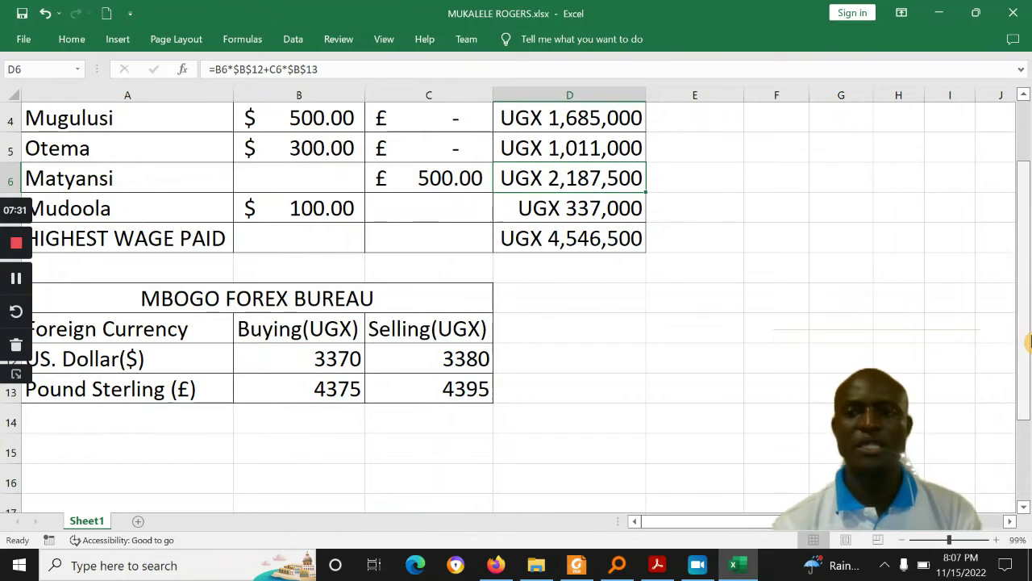
pyautogui.moveTo(1028, 343); pyautogui.dragTo(1029, 417)
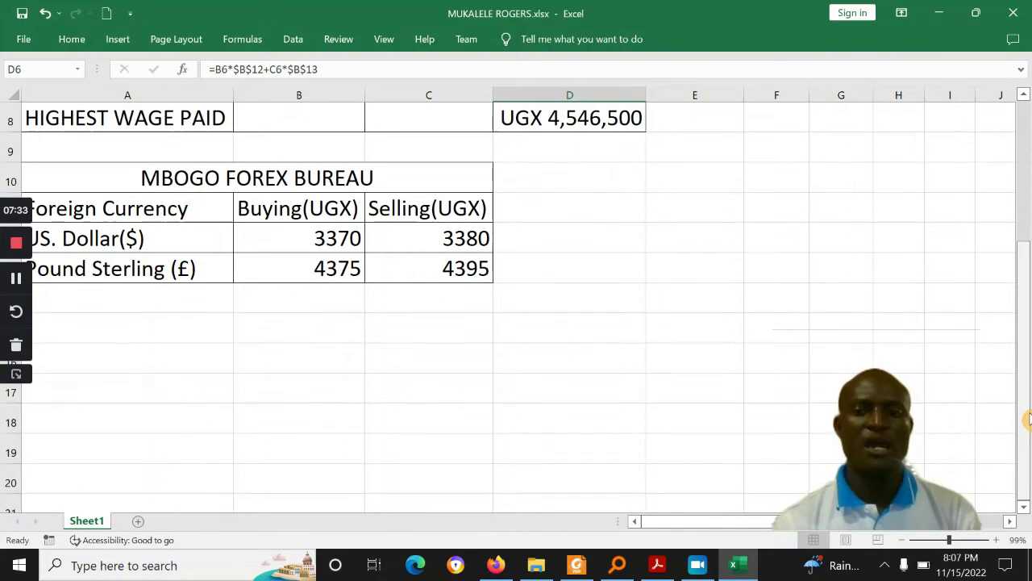
pyautogui.click(586, 568)
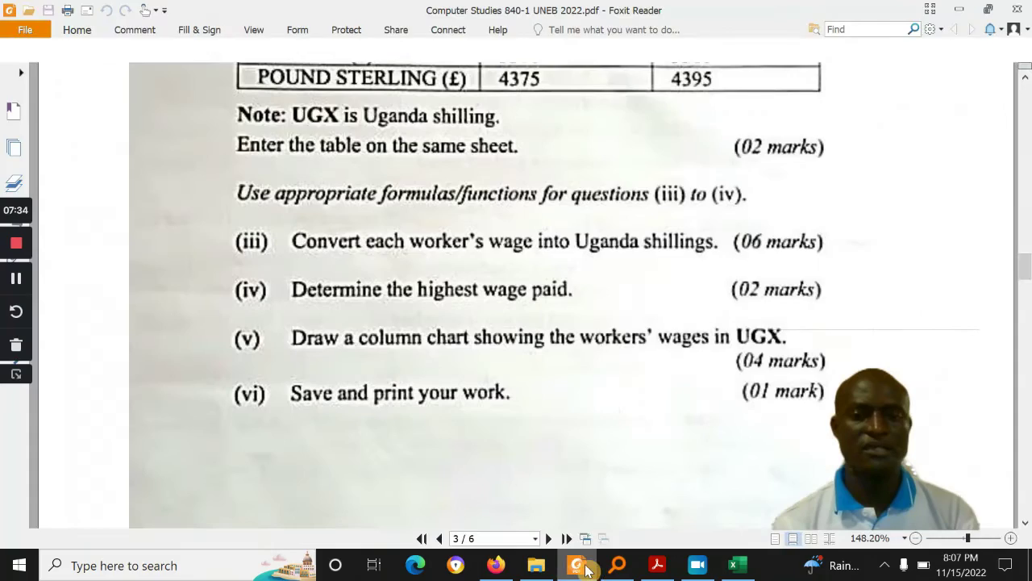
pyautogui.click(970, 17)
pyautogui.click(665, 260)
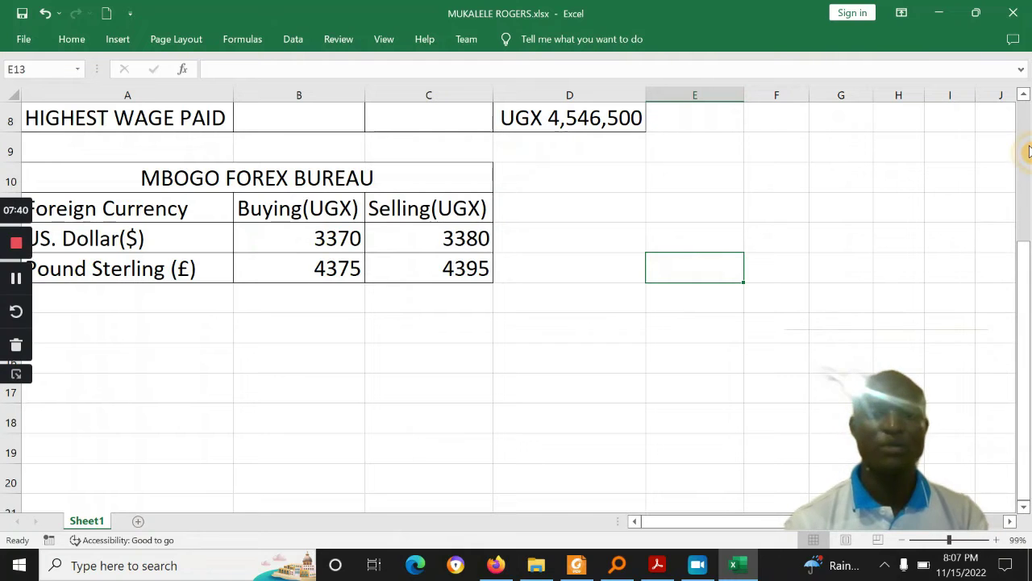
# - Select the worker names A1:A7 together with the wage column D1:D8
pyautogui.moveTo(1026, 305); pyautogui.dragTo(1024, 166)
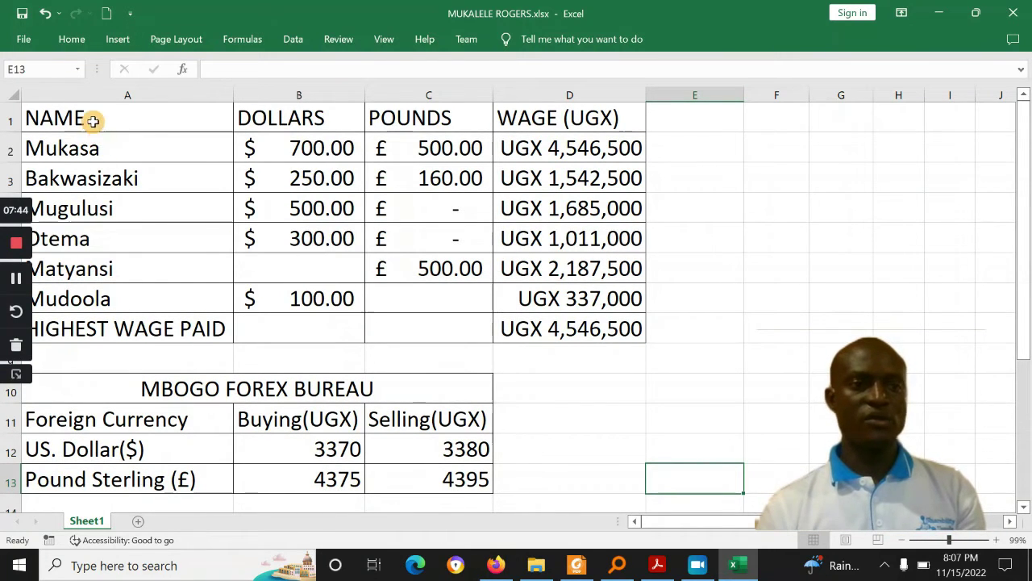
pyautogui.moveTo(93, 121); pyautogui.dragTo(111, 288)
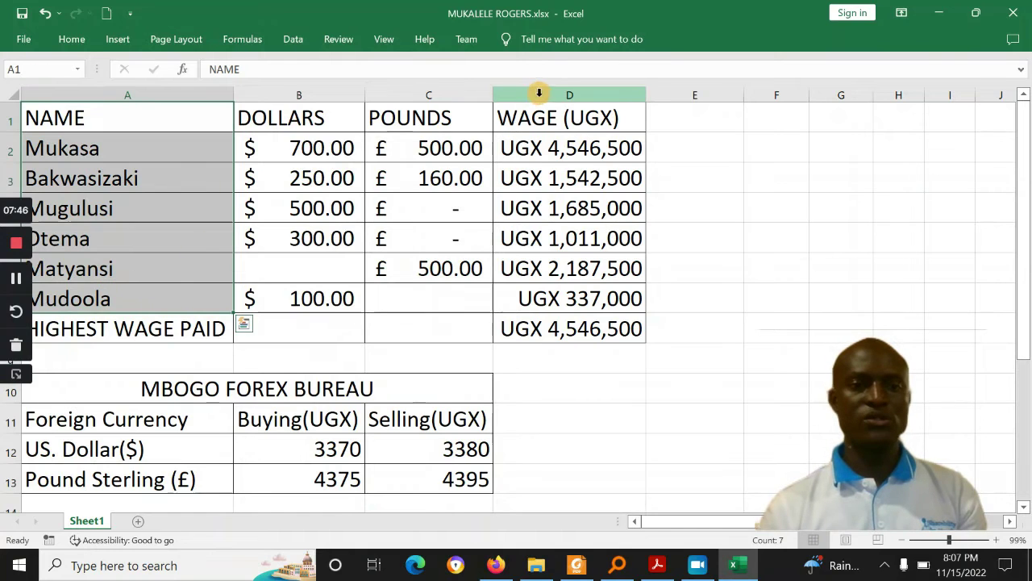
pyautogui.moveTo(541, 117); pyautogui.dragTo(545, 305)
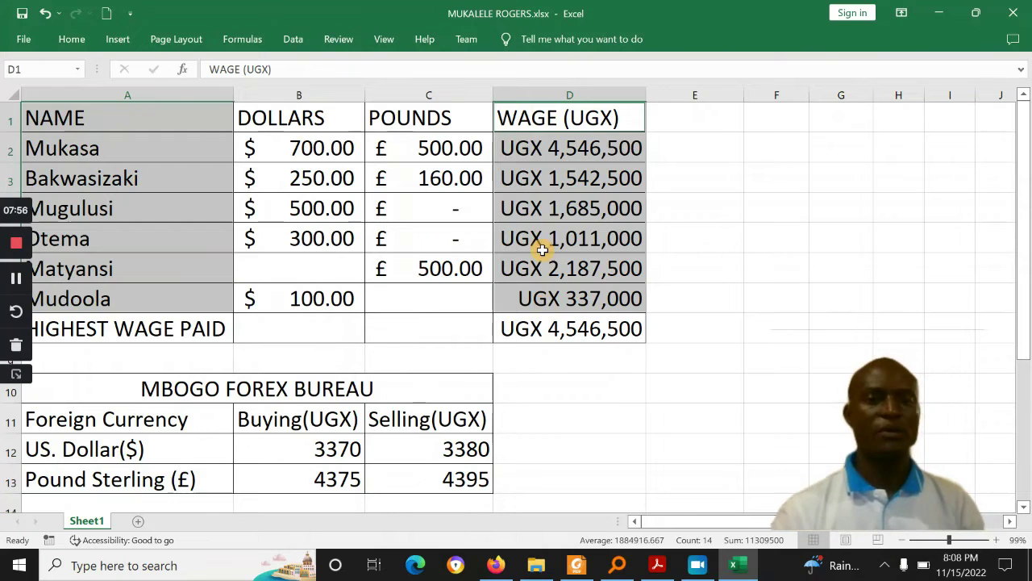
# - Insert a clustered column chart of the wages and move it right of the wage table
pyautogui.click(117, 44)
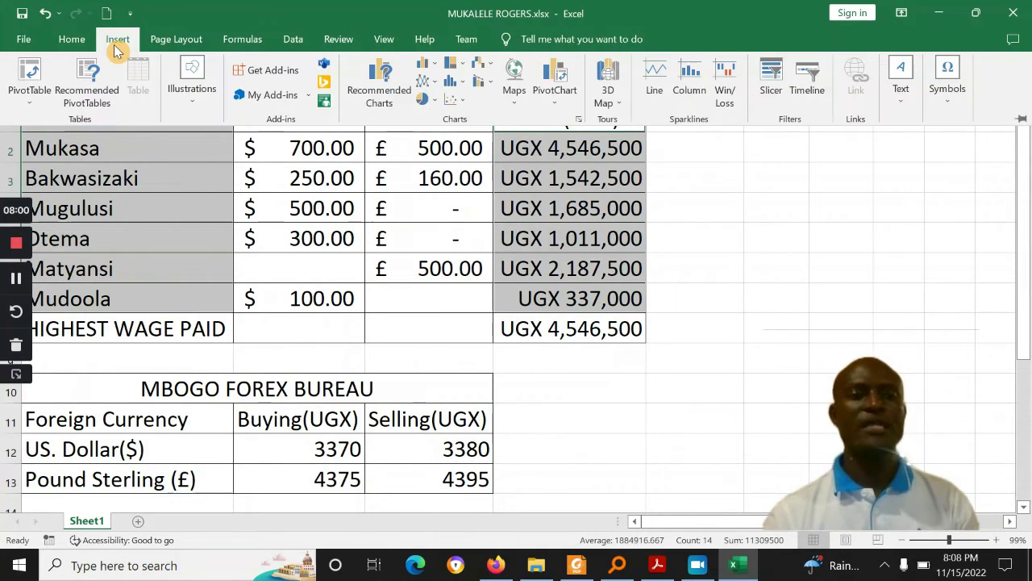
pyautogui.click(435, 64)
pyautogui.click(436, 115)
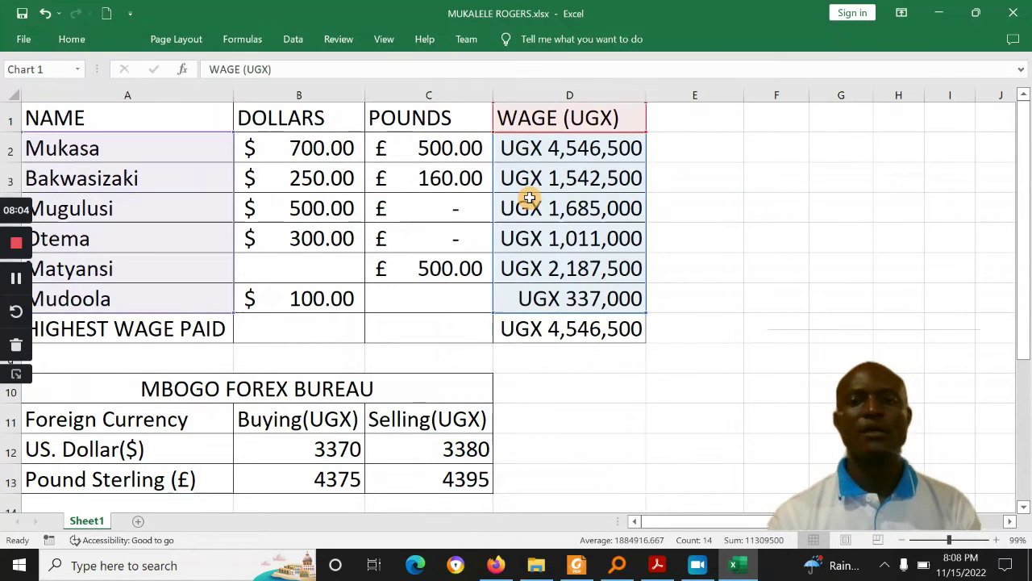
pyautogui.moveTo(619, 258); pyautogui.dragTo(771, 219)
pyautogui.hotkey('ctrl', 'z')
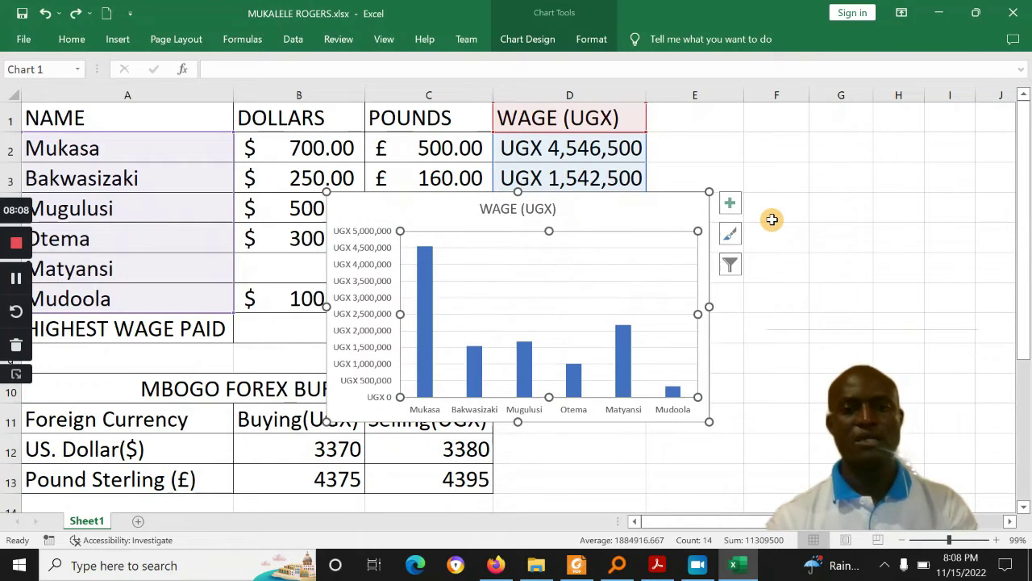
pyautogui.moveTo(690, 212); pyautogui.dragTo(945, 155)
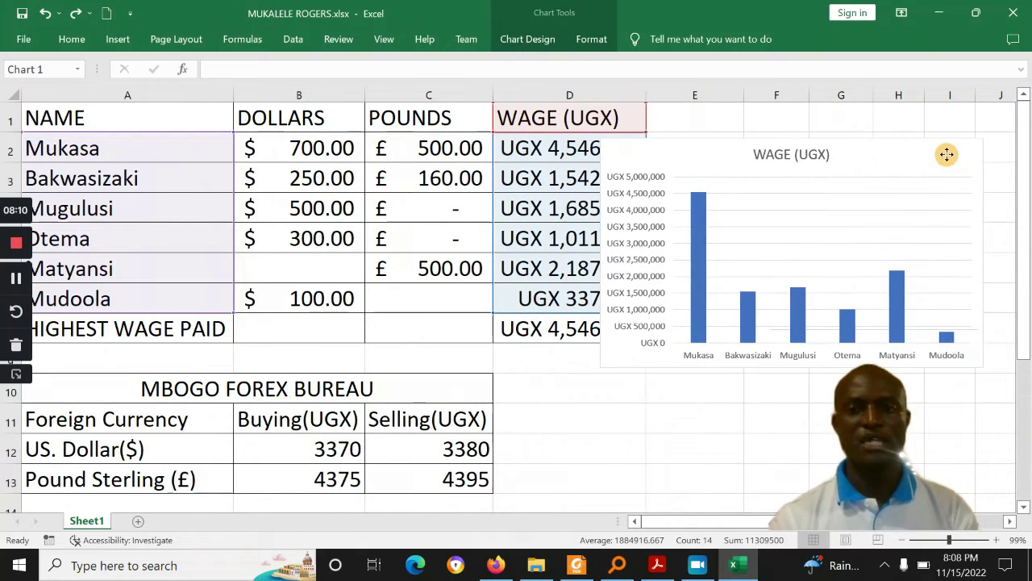
# - Apply a Quick Layout with axis titles to the chart and delete its legend
pyautogui.click(555, 42)
pyautogui.click(75, 91)
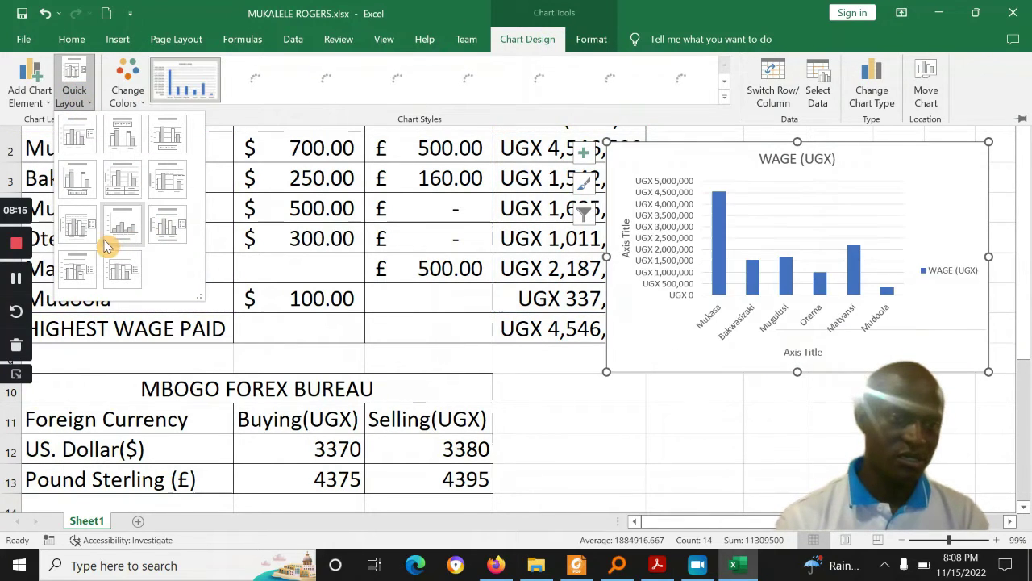
pyautogui.click(137, 234)
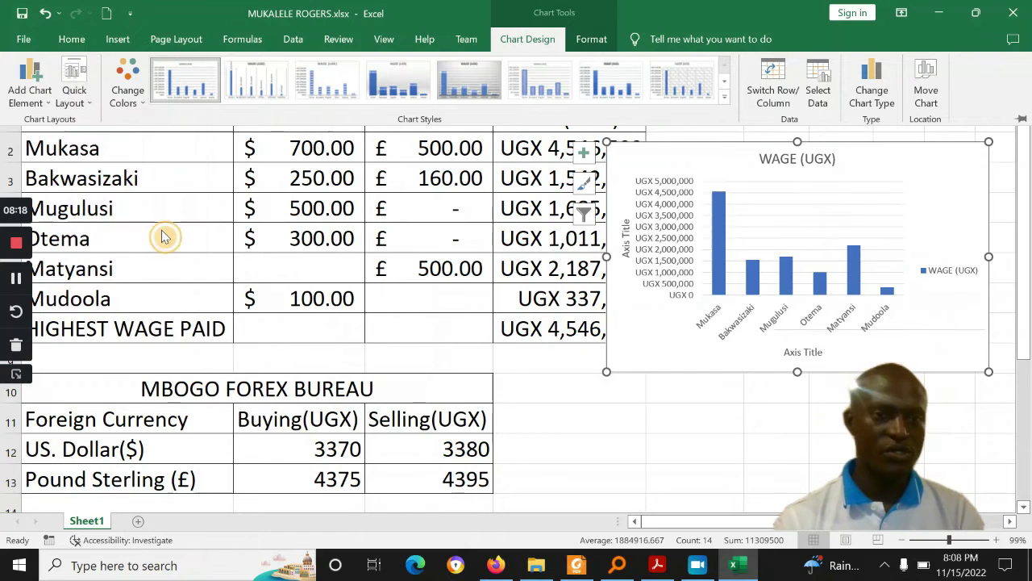
pyautogui.click(947, 269)
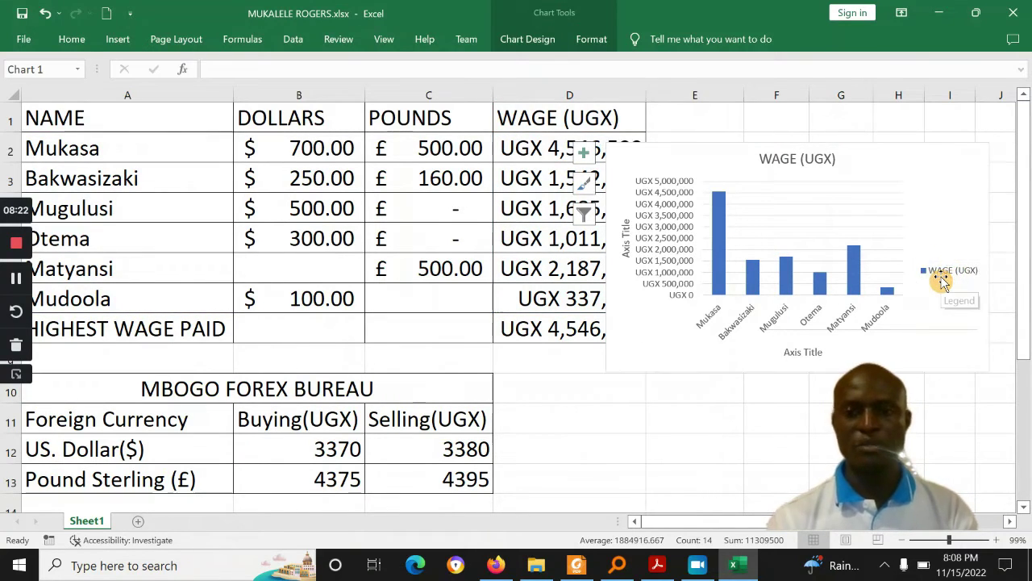
pyautogui.press('Delete')
# - Set the vertical axis title to 'Wages'
pyautogui.click(622, 250)
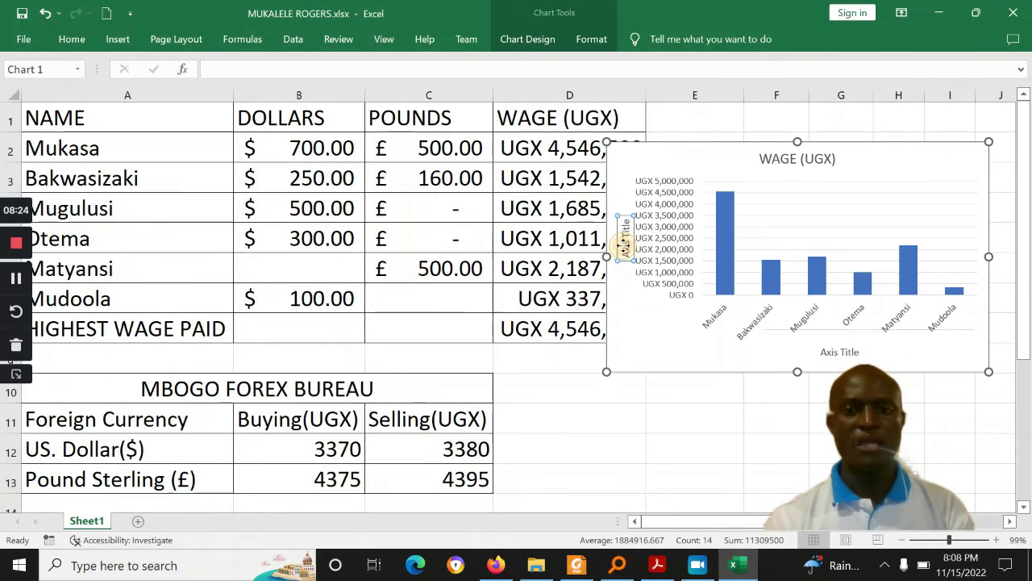
pyautogui.tripleClick(626, 248)
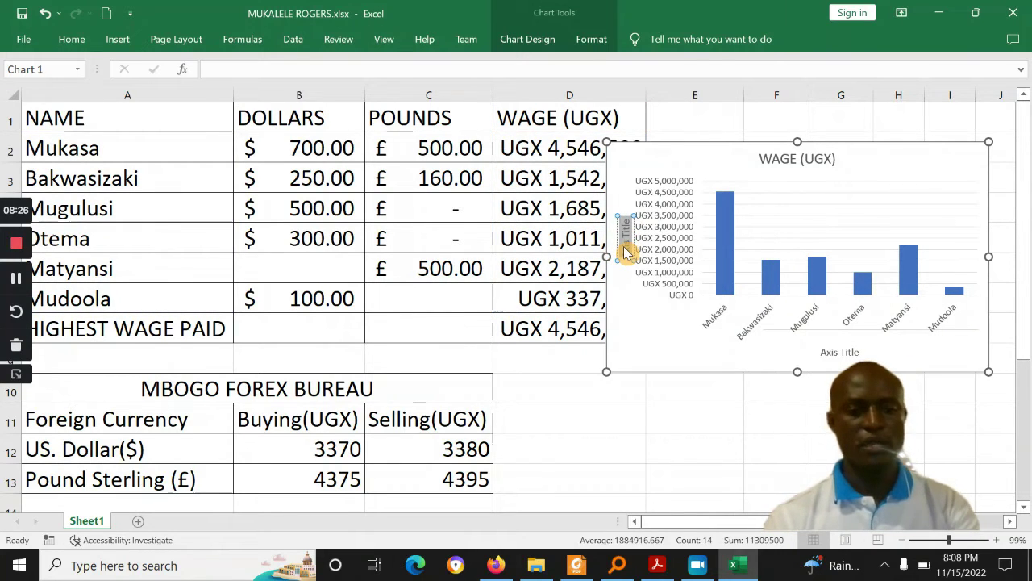
pyautogui.press('Delete')
pyautogui.write('Wages')
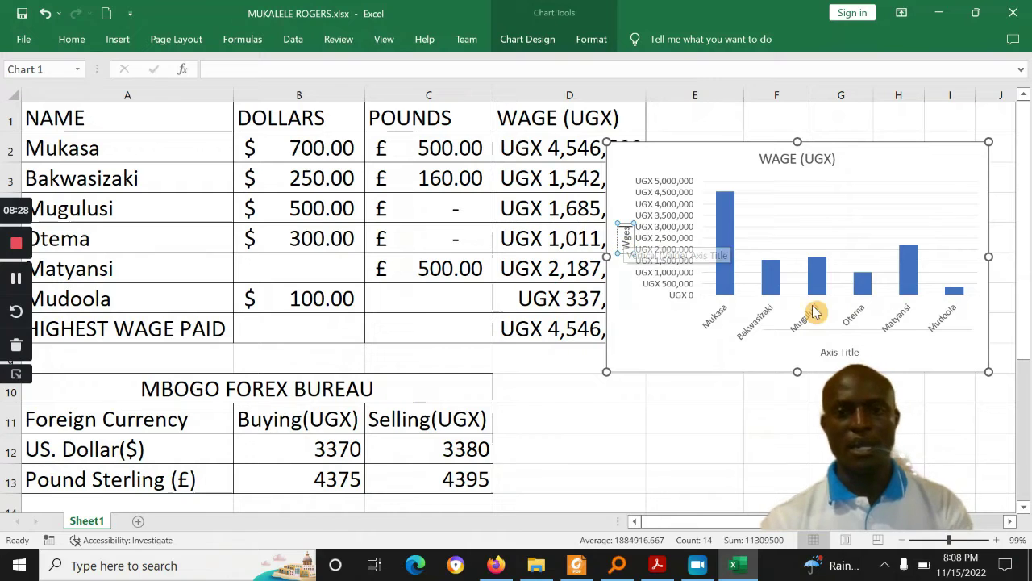
# - Set the horizontal axis title to 'Workers'
pyautogui.click(842, 352)
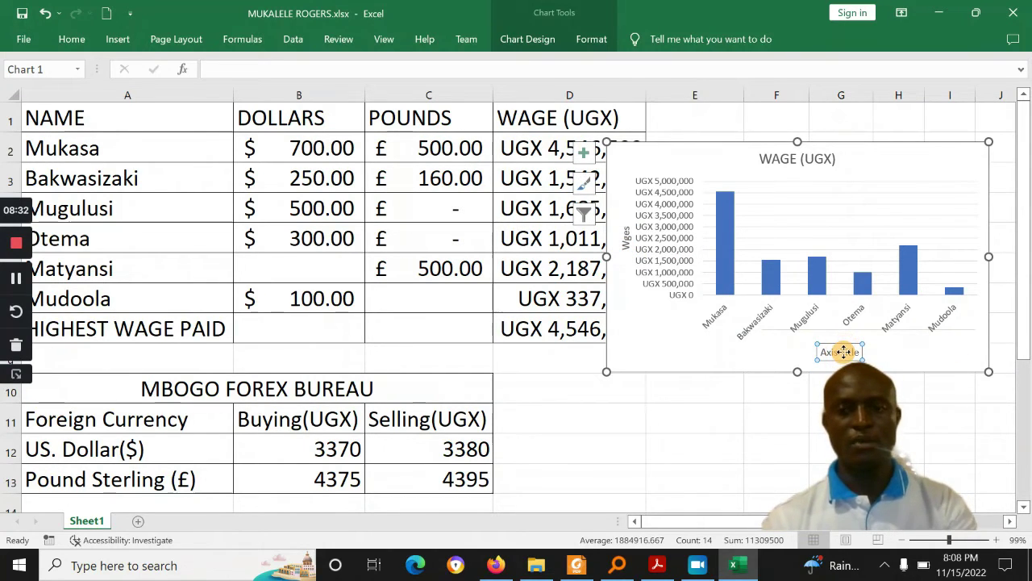
pyautogui.doubleClick(843, 352)
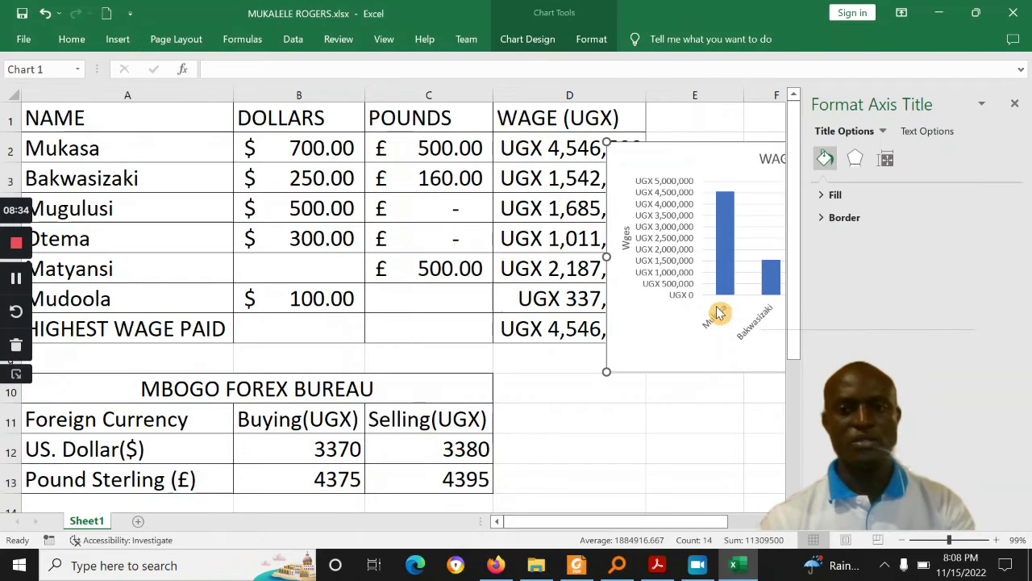
pyautogui.click(1013, 104)
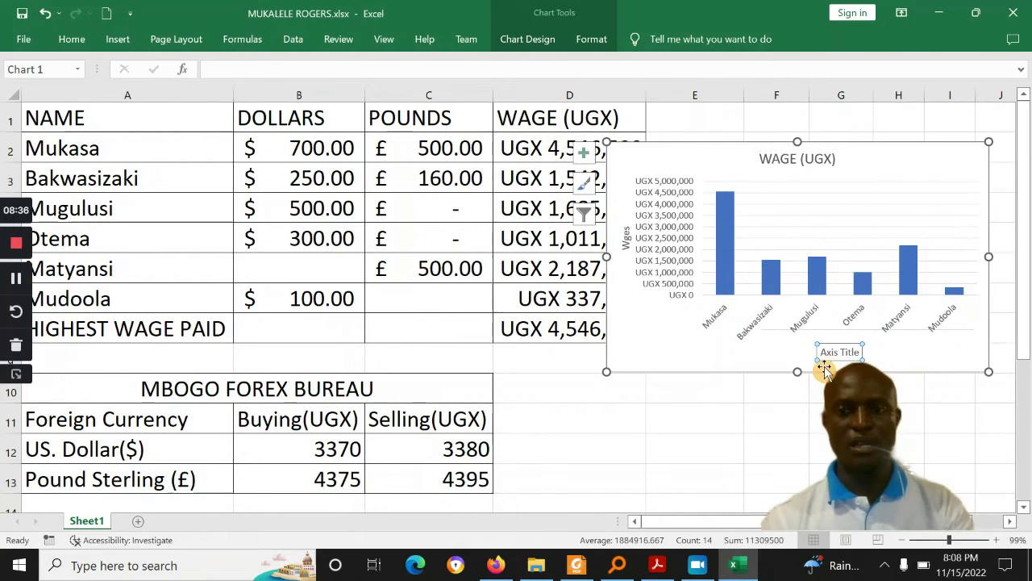
pyautogui.tripleClick(837, 355)
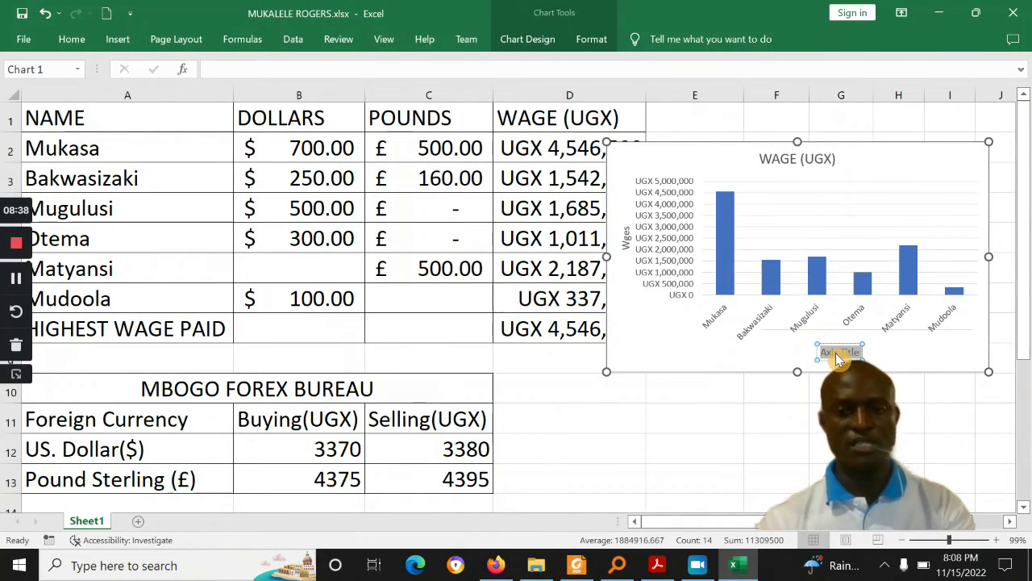
pyautogui.write('Workers')
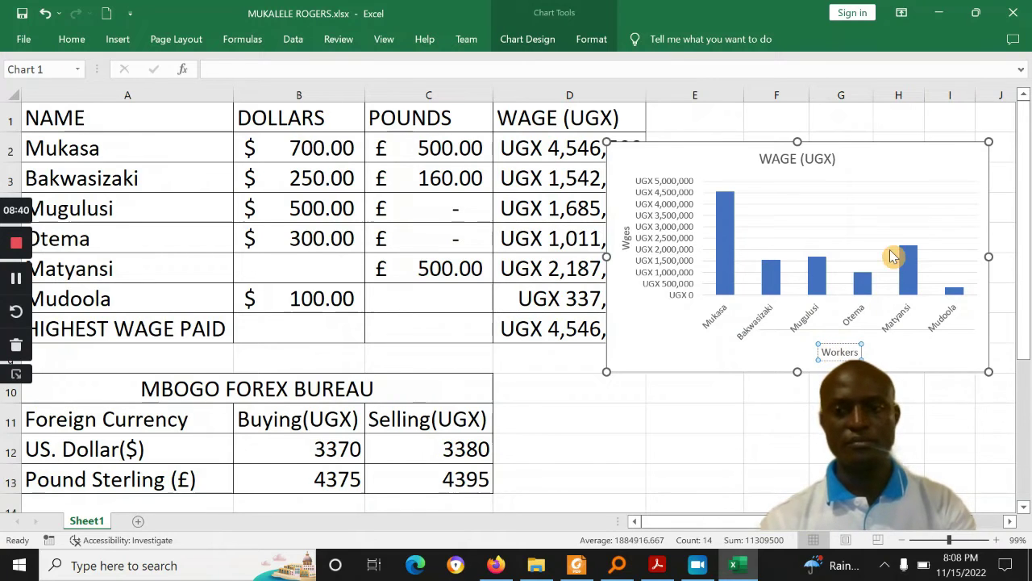
pyautogui.click(841, 156)
# - Retitle the chart 'WAGEs IN (UGX)'
pyautogui.click(795, 159)
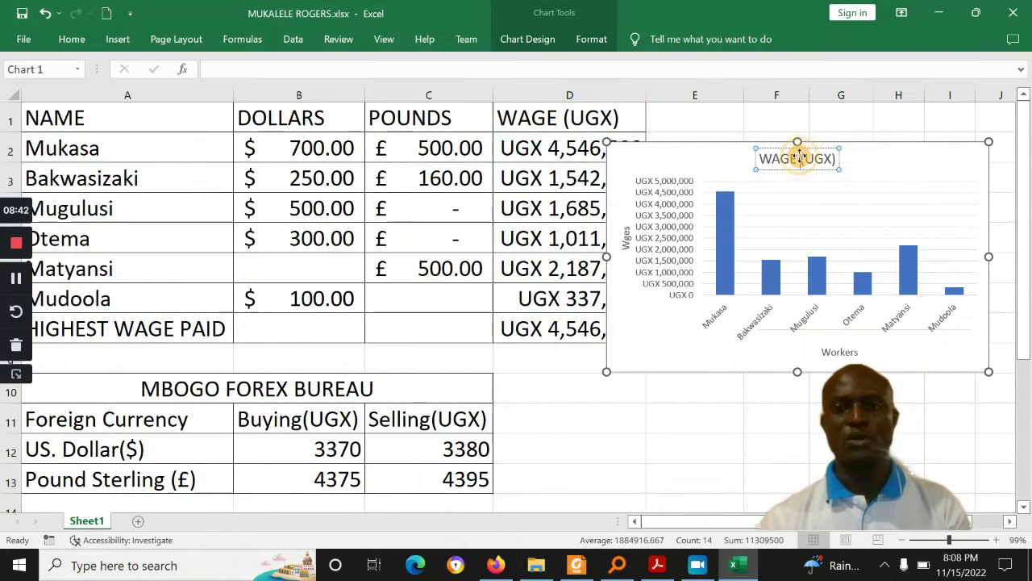
pyautogui.click(798, 158)
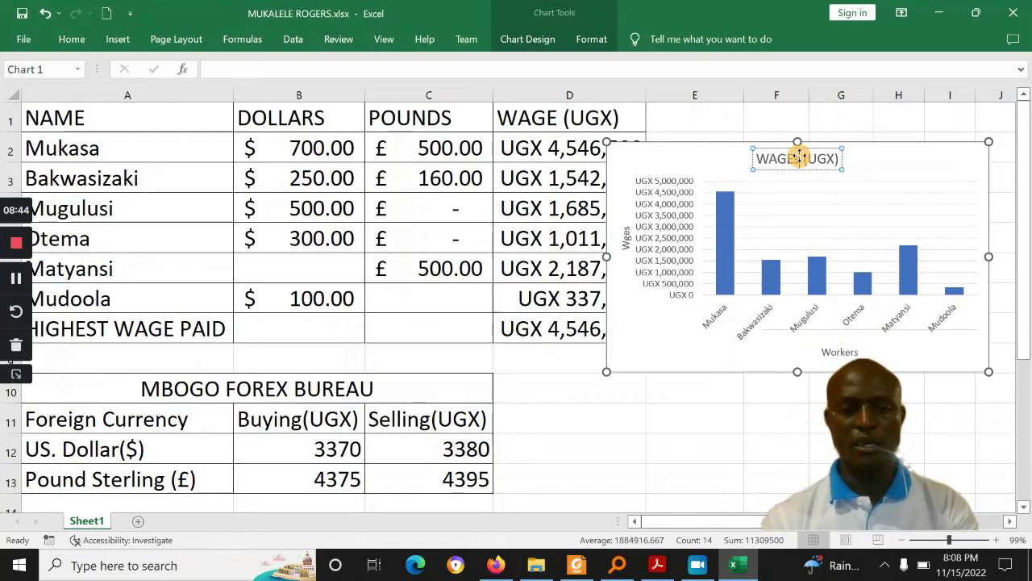
pyautogui.write('s IN')
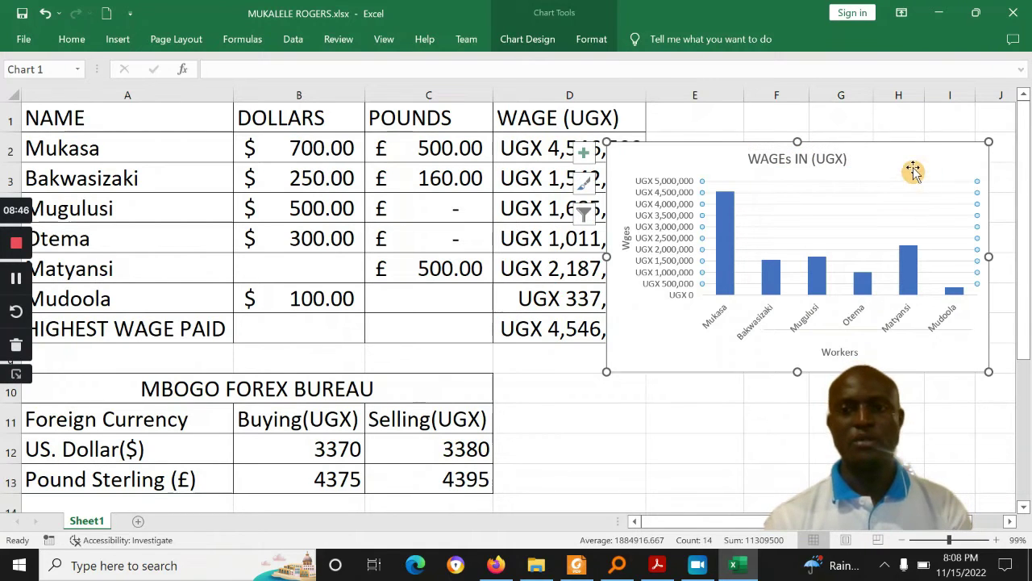
# - Move the wage chart below the forex table
pyautogui.moveTo(871, 212); pyautogui.dragTo(826, 320)
pyautogui.scroll(-1, 1028, 355)
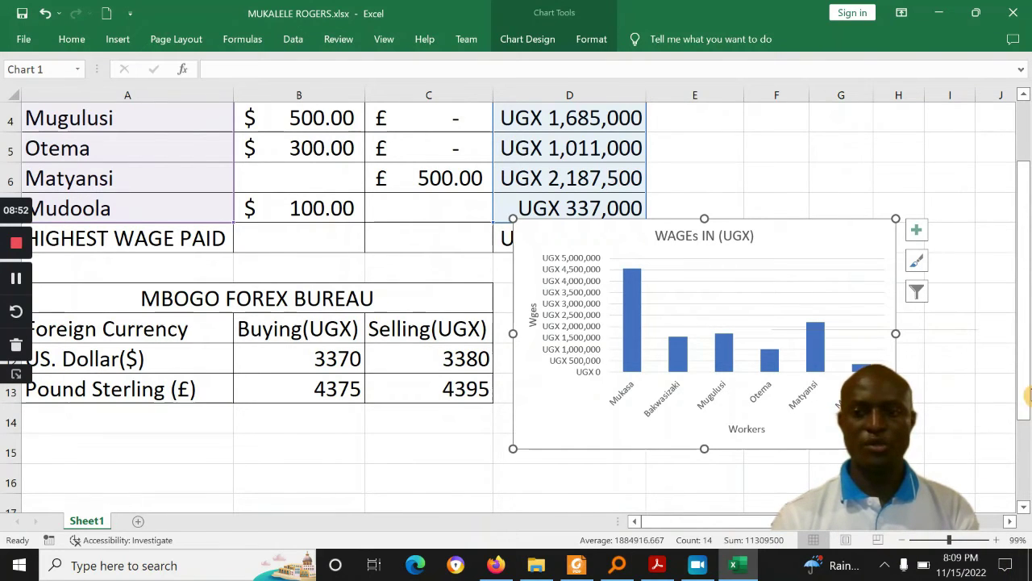
pyautogui.moveTo(1023, 298); pyautogui.dragTo(1023, 375)
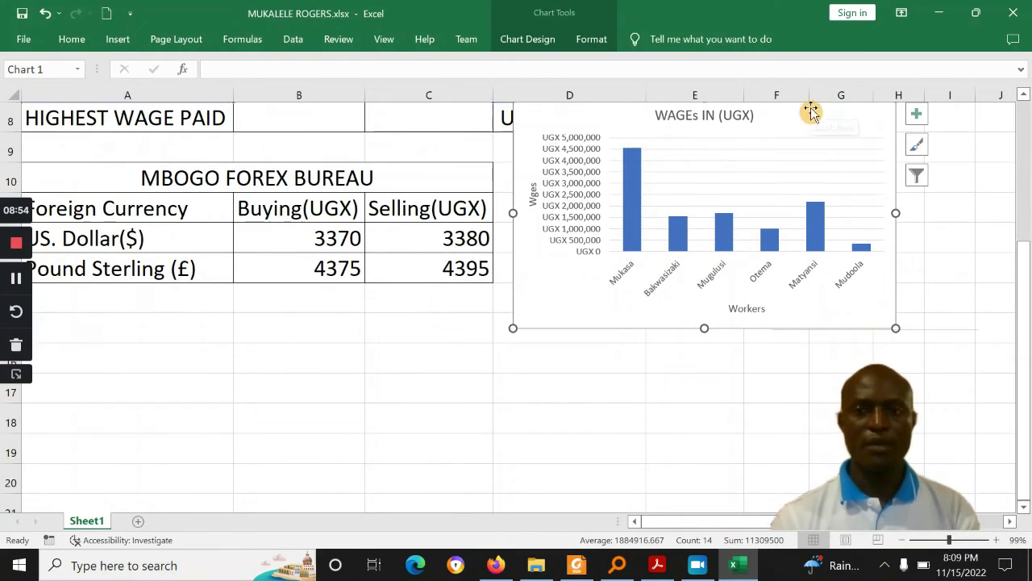
pyautogui.moveTo(811, 111); pyautogui.dragTo(316, 332)
pyautogui.click(549, 352)
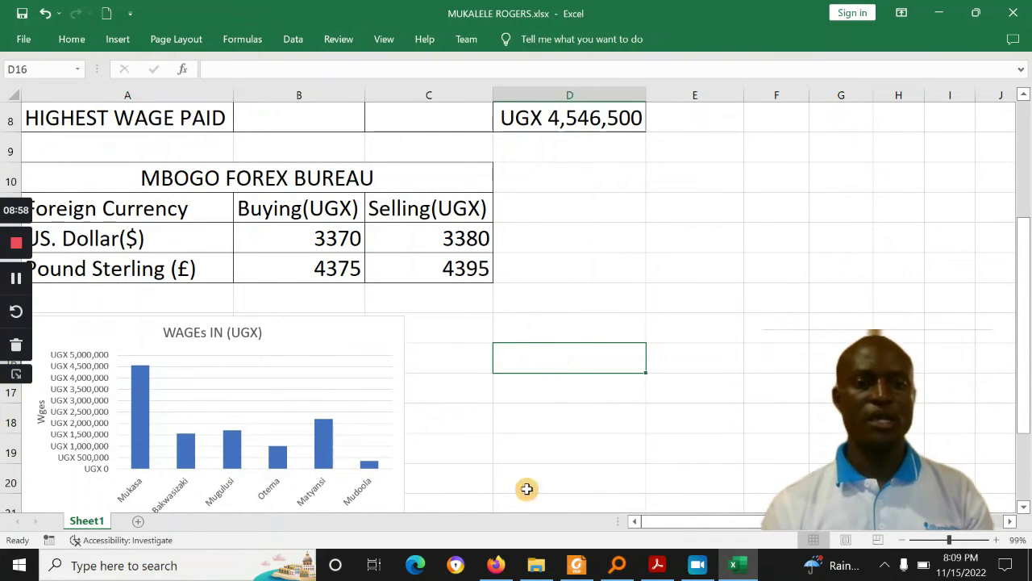
pyautogui.click(659, 565)
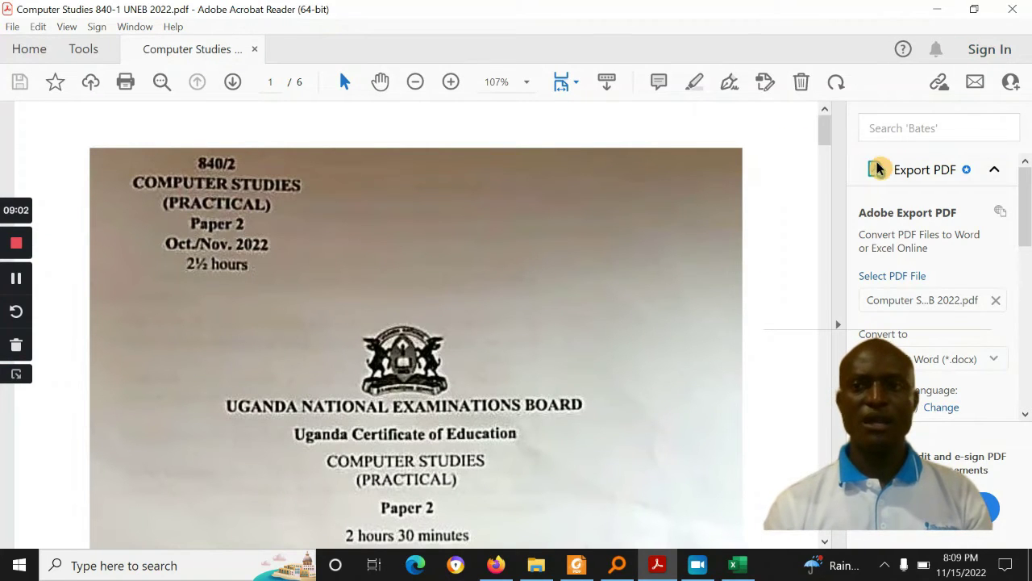
pyautogui.moveTo(825, 129); pyautogui.dragTo(843, 271)
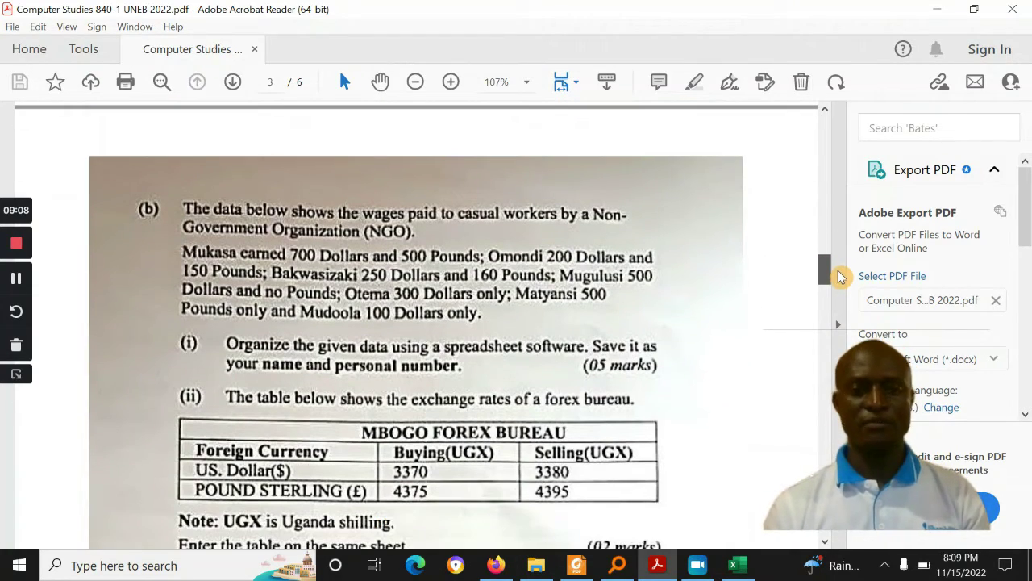
pyautogui.click(937, 9)
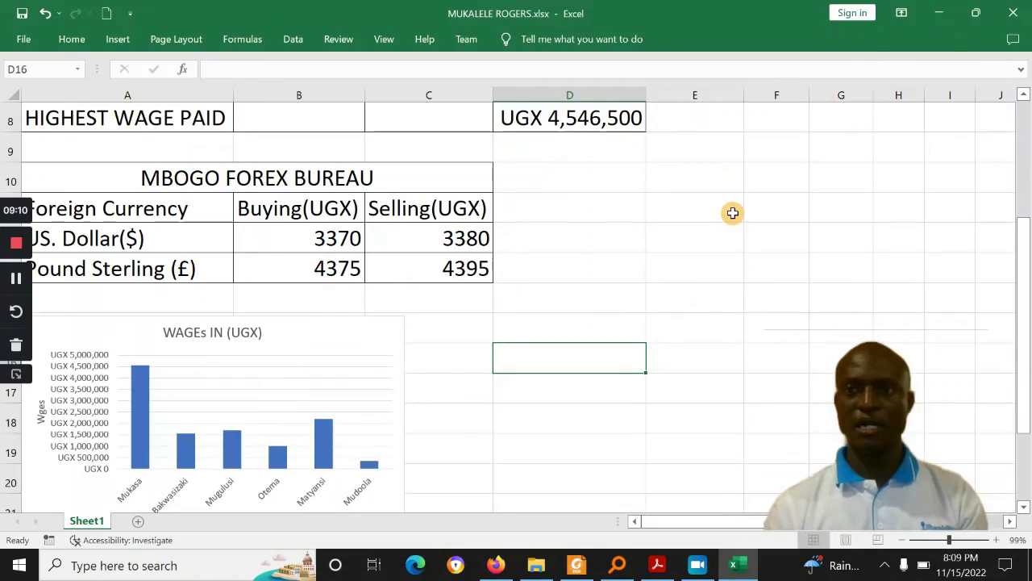
pyautogui.click(505, 284)
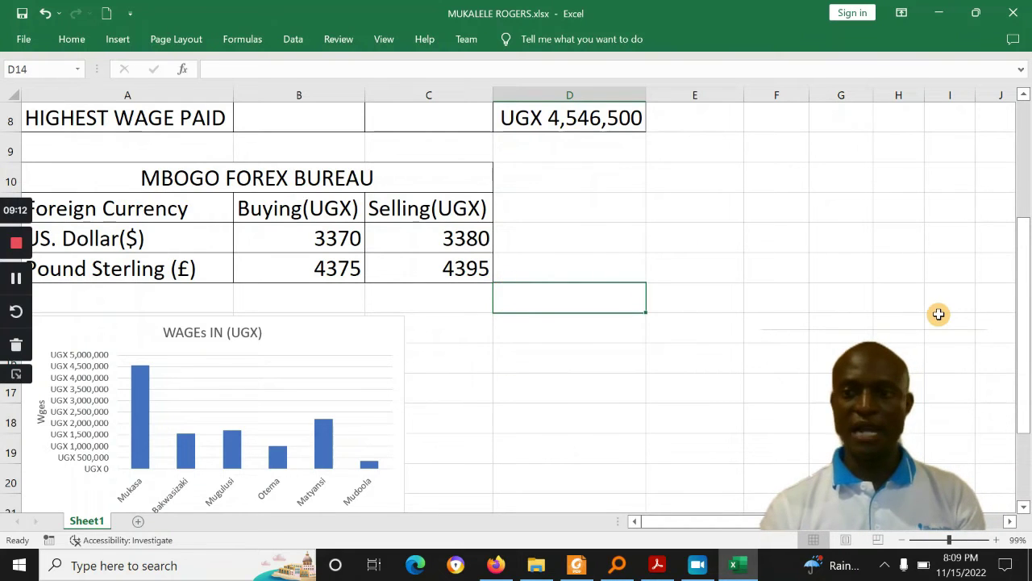
pyautogui.moveTo(1023, 334); pyautogui.dragTo(1029, 142)
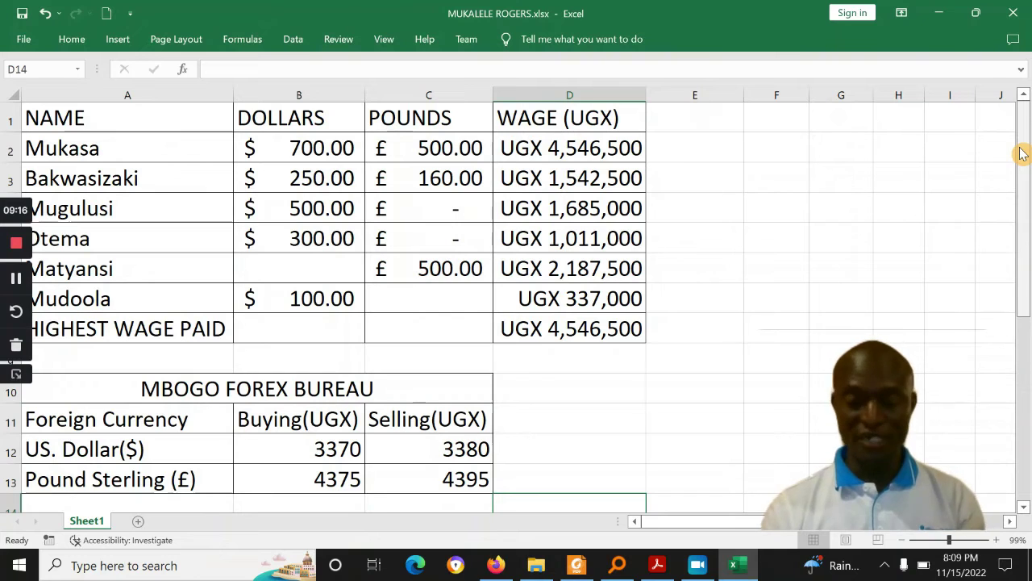
pyautogui.click(275, 441)
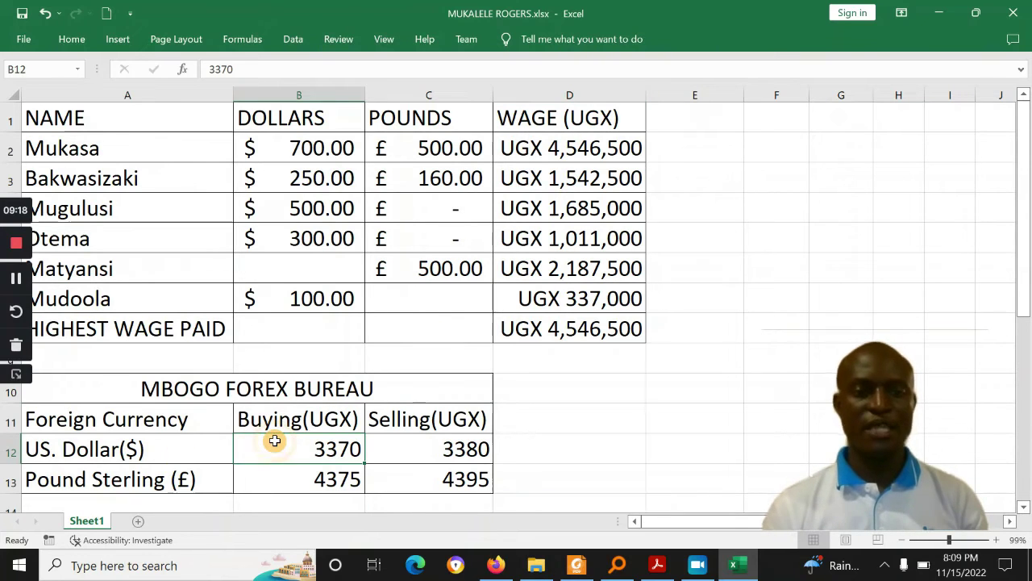